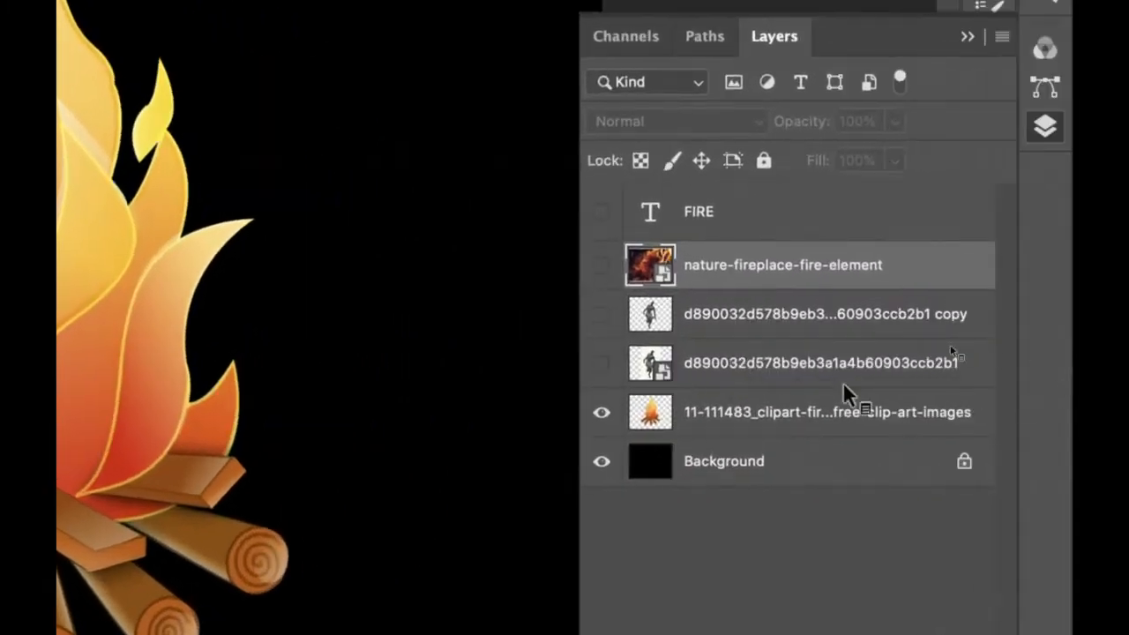
- Put the nature-fireplace-fire-element layer above the FIRE text layer and show it with the campfire clip-art hidden
left_click_drag(669, 214, 676, 281)
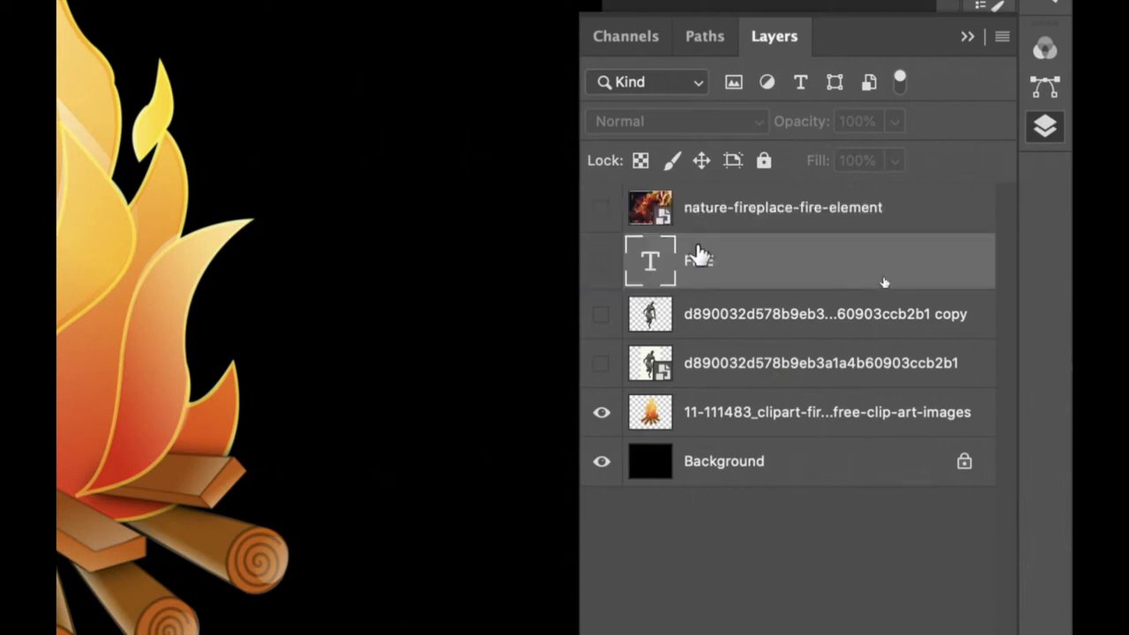
left_click(601, 413)
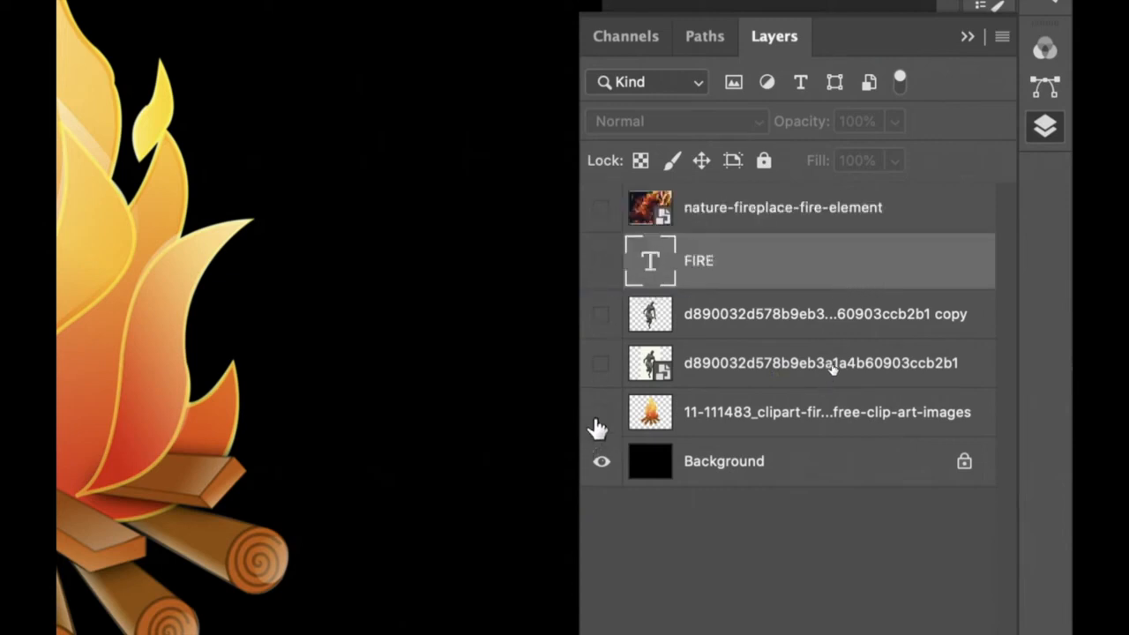
left_click(603, 208)
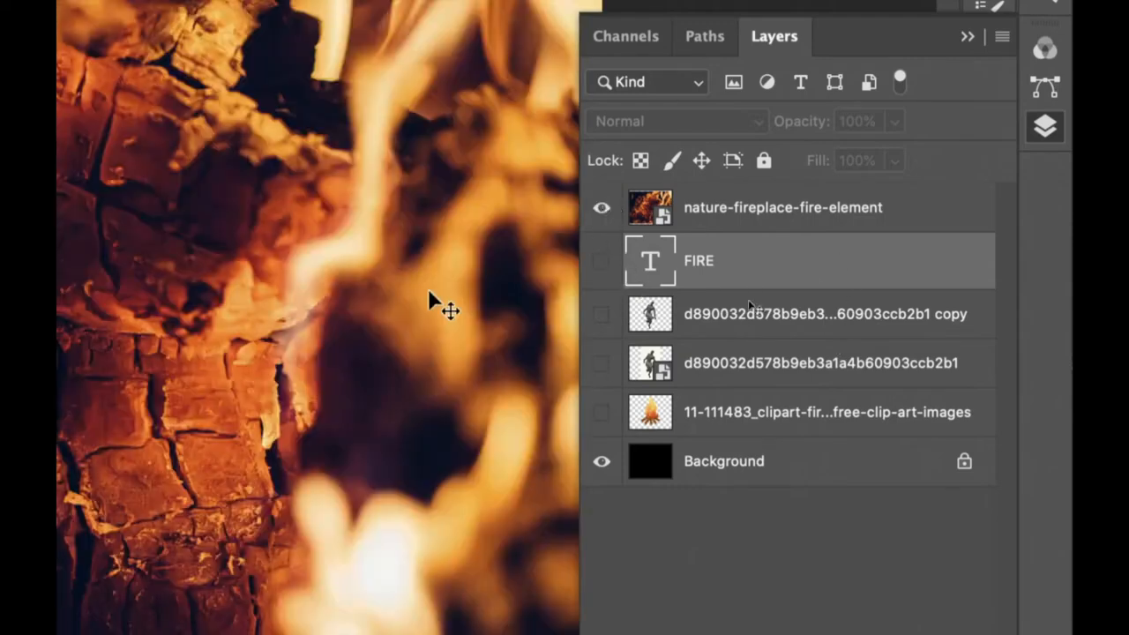
scroll(426, 295, "down", 5)
scroll(423, 301, "up", 6)
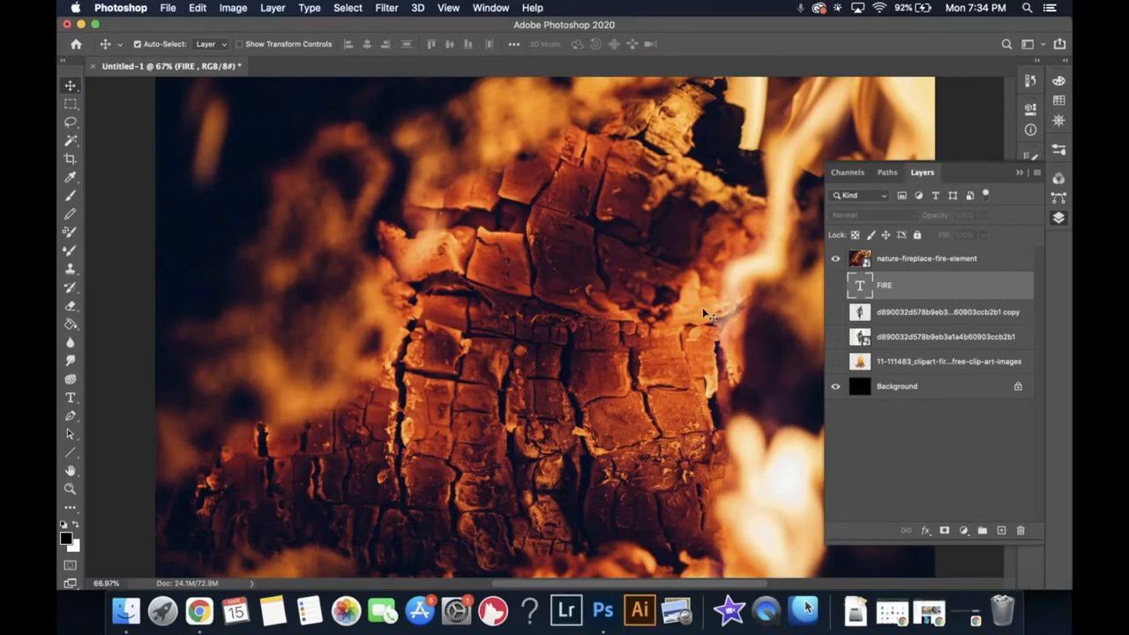
- Preview the FIRE text, the figure copy and the campfire clip-art layers one at a time against the Background
left_click(836, 259)
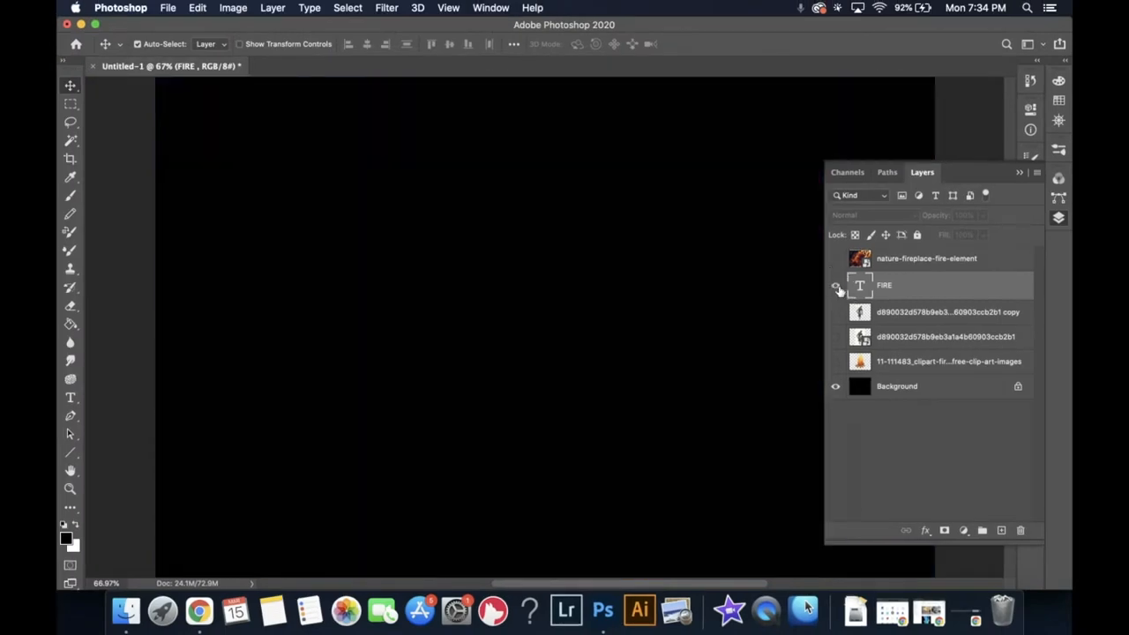
left_click(835, 286)
left_click(836, 286)
left_click(835, 313)
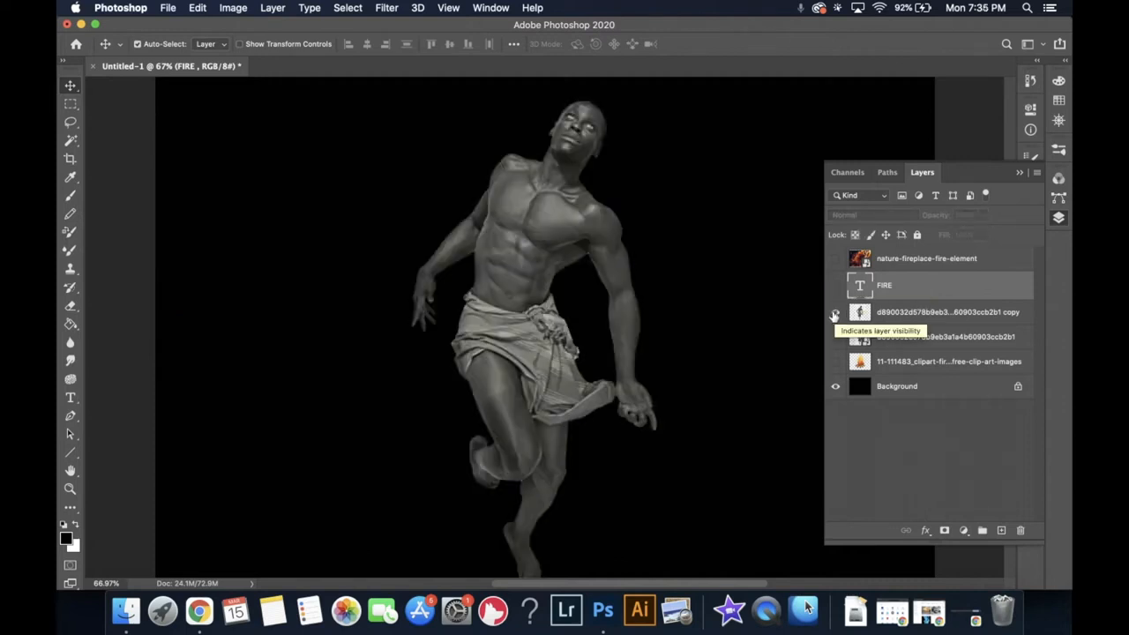
left_click(835, 313)
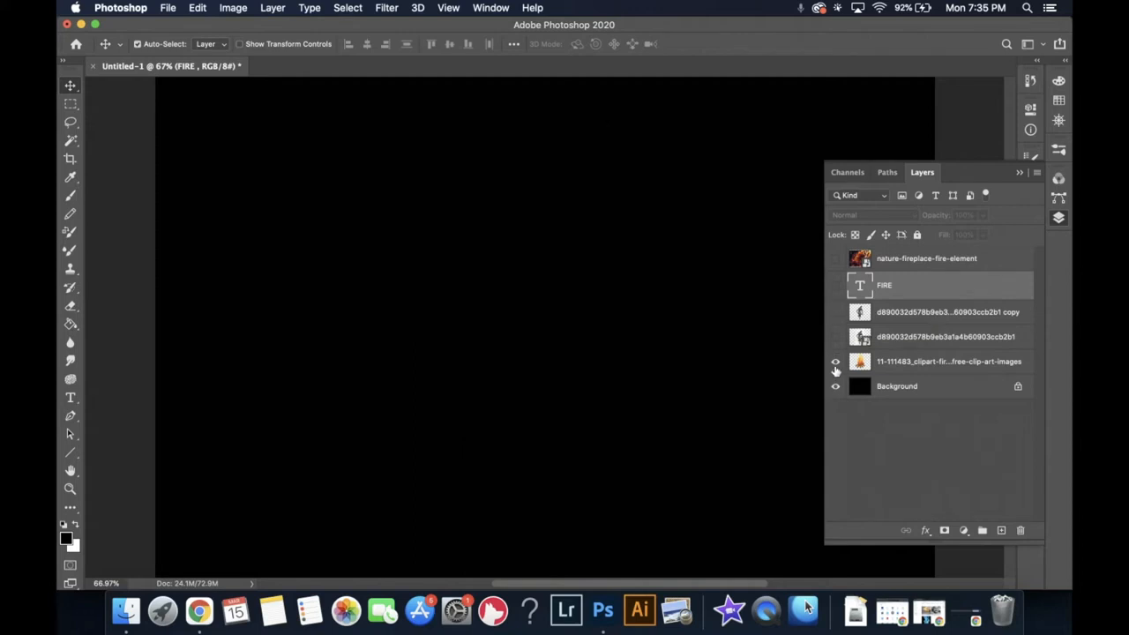
left_click(835, 362)
scroll(668, 328, "up", 2)
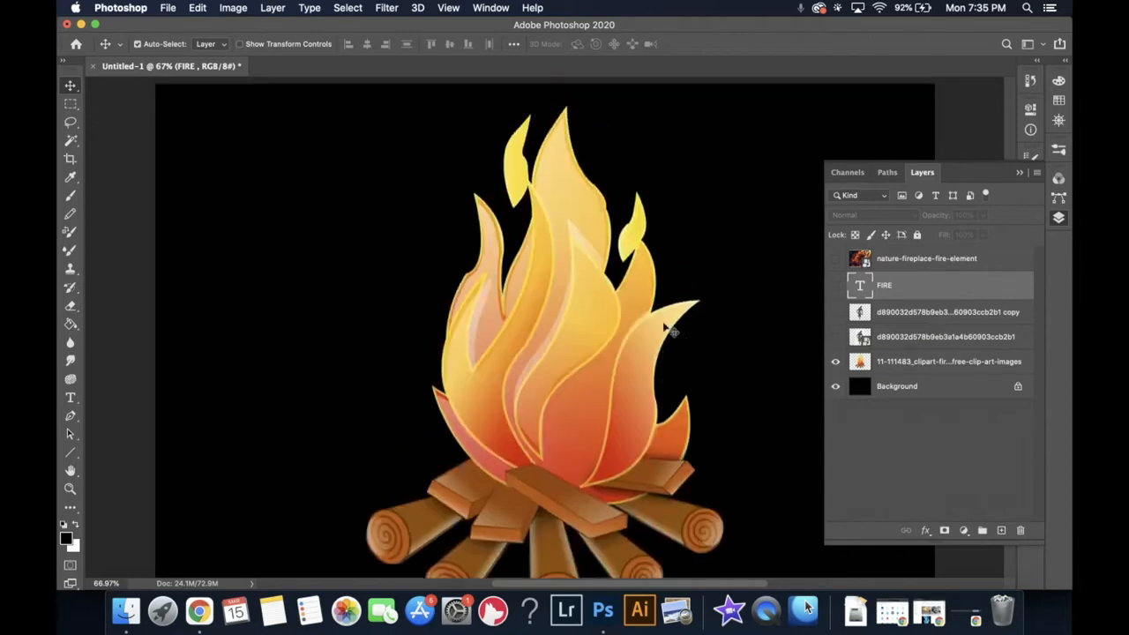
scroll(668, 328, "down", 2)
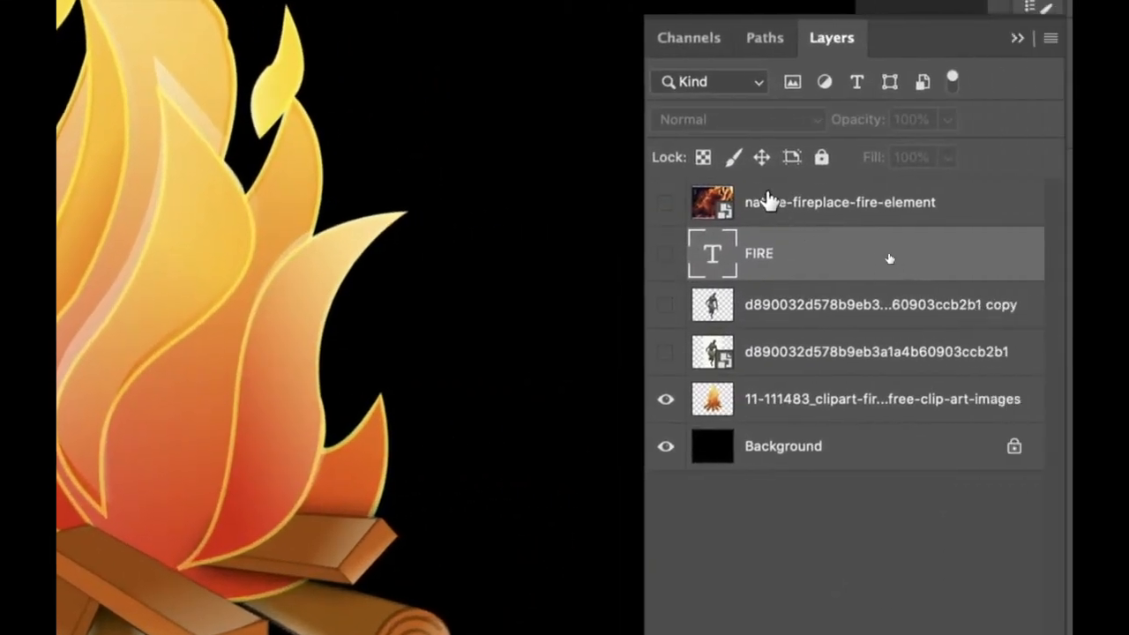
- Show the nature-fireplace-fire-element layer, placed directly above the campfire clip-art layer, and clip it to the campfire with a clipping mask
left_click(767, 203)
left_click(665, 202)
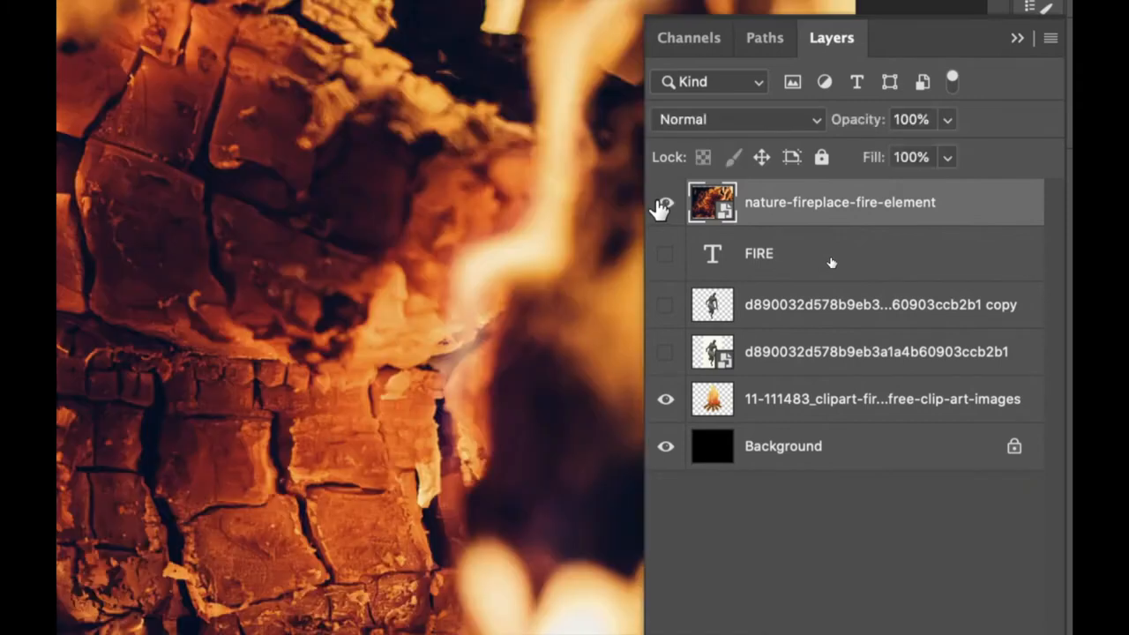
left_click_drag(784, 213, 783, 383)
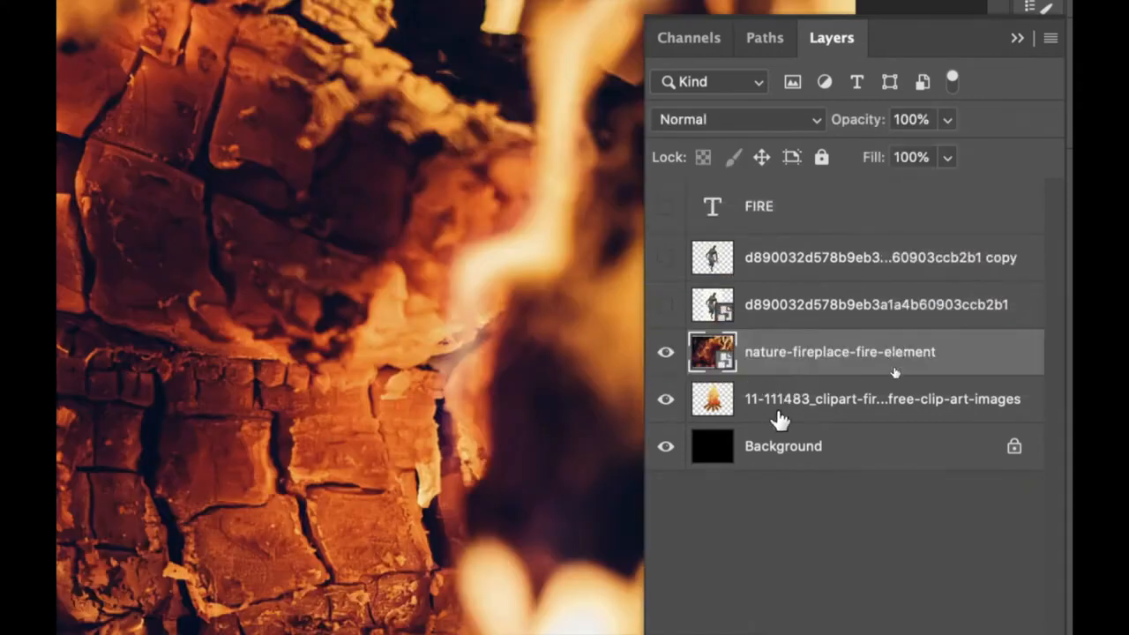
right_click(783, 357)
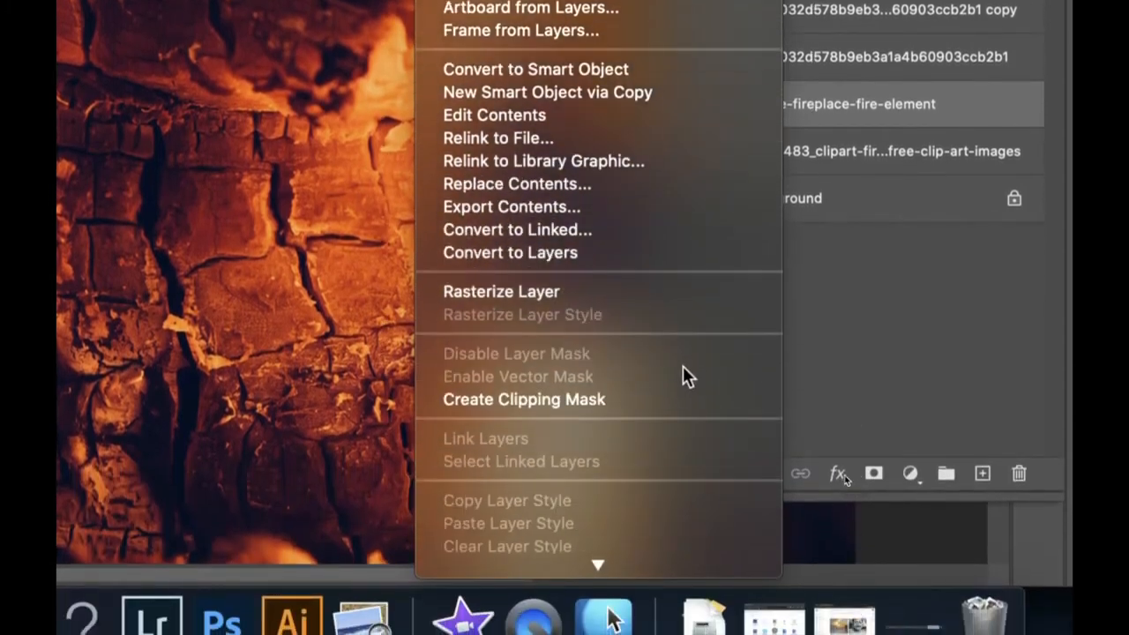
left_click(612, 402)
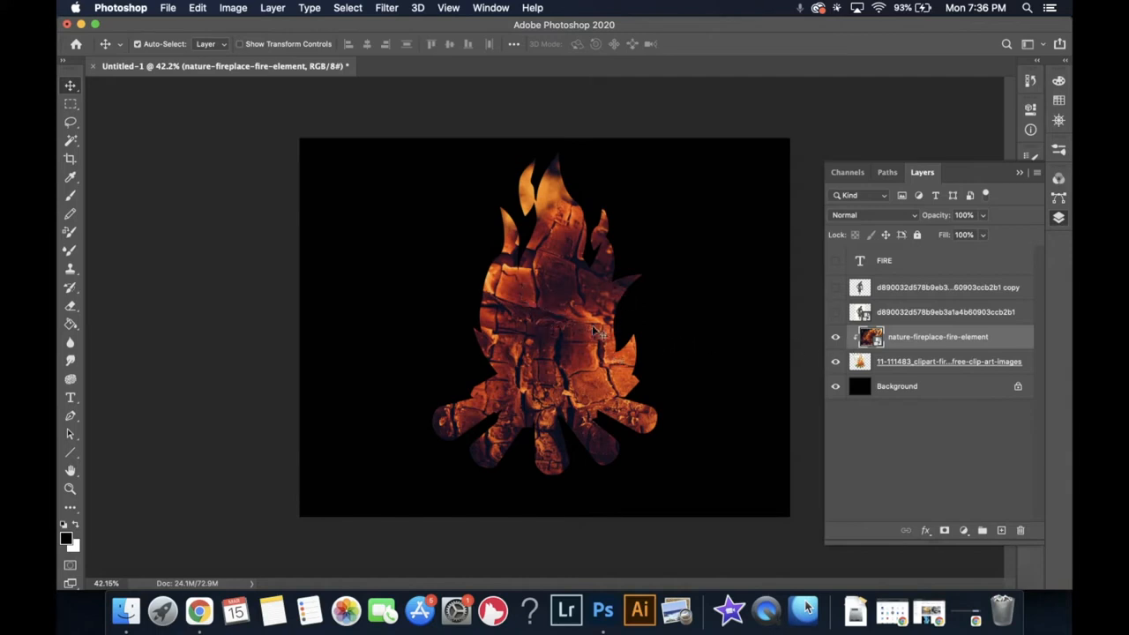
- Compare the campfire with and without its clipped texture, and reposition the fire image inside the campfire shape
left_click(838, 337)
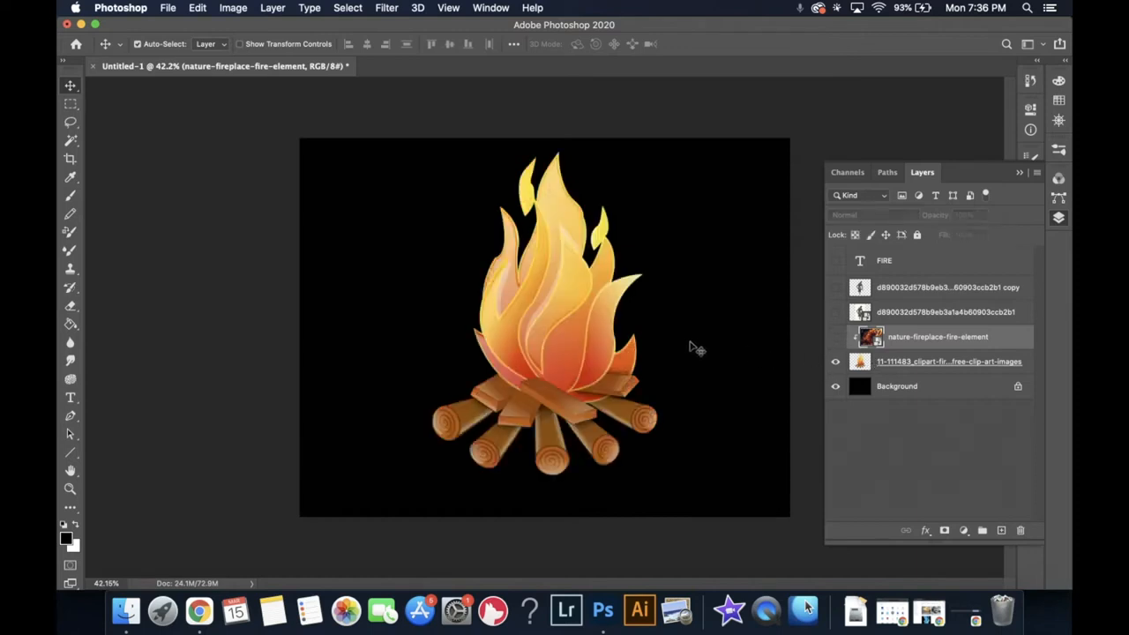
left_click(835, 337)
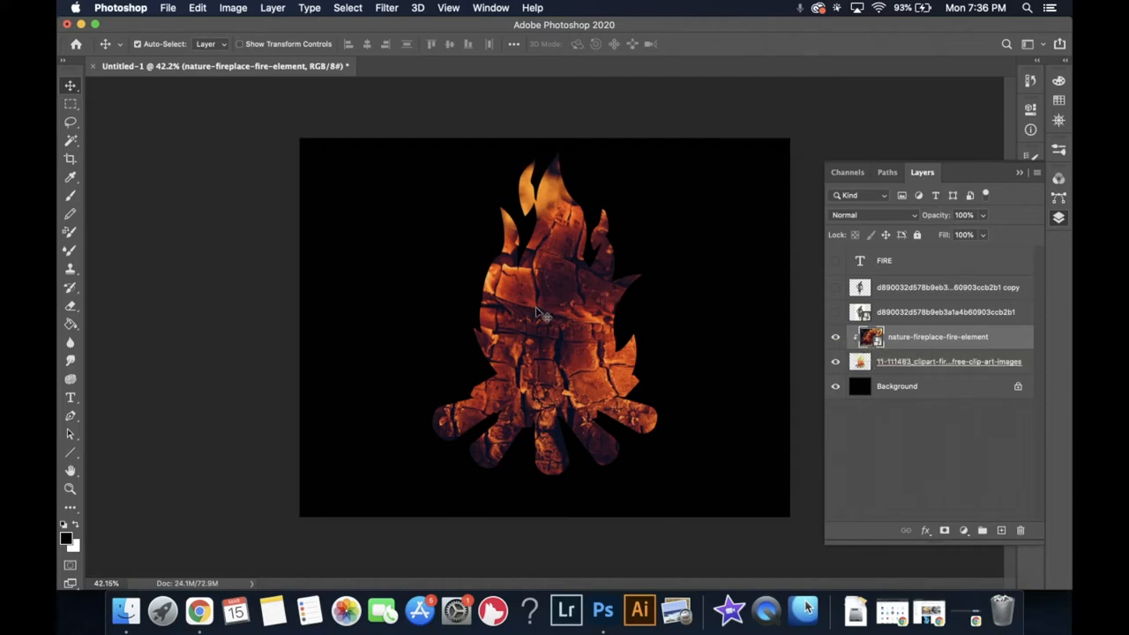
left_click_drag(548, 317, 557, 464)
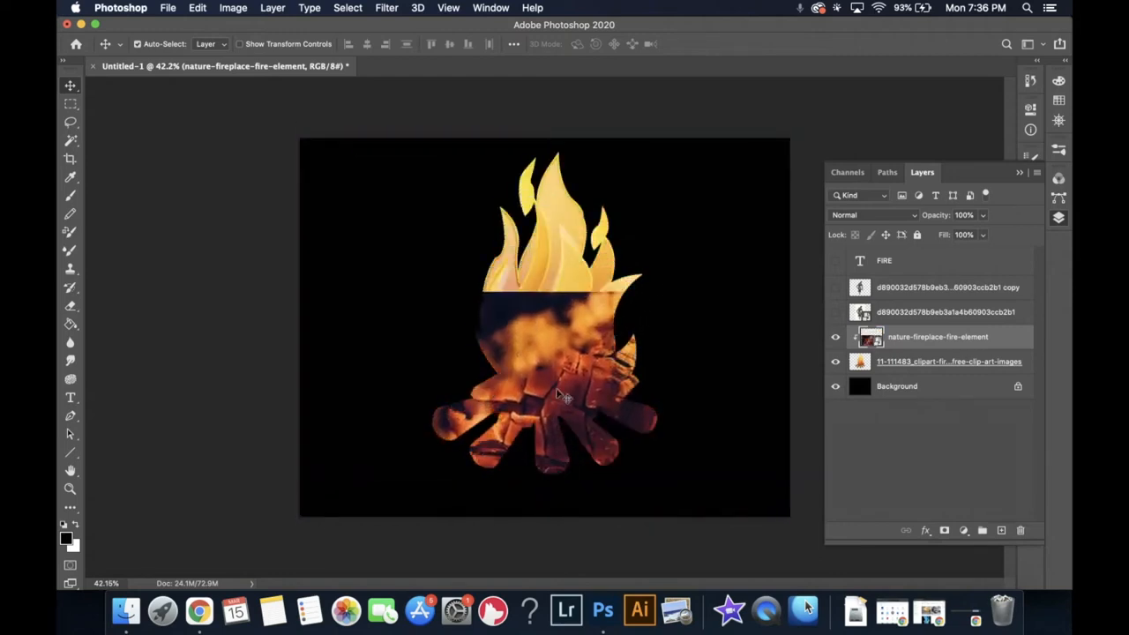
left_click_drag(554, 364, 554, 375)
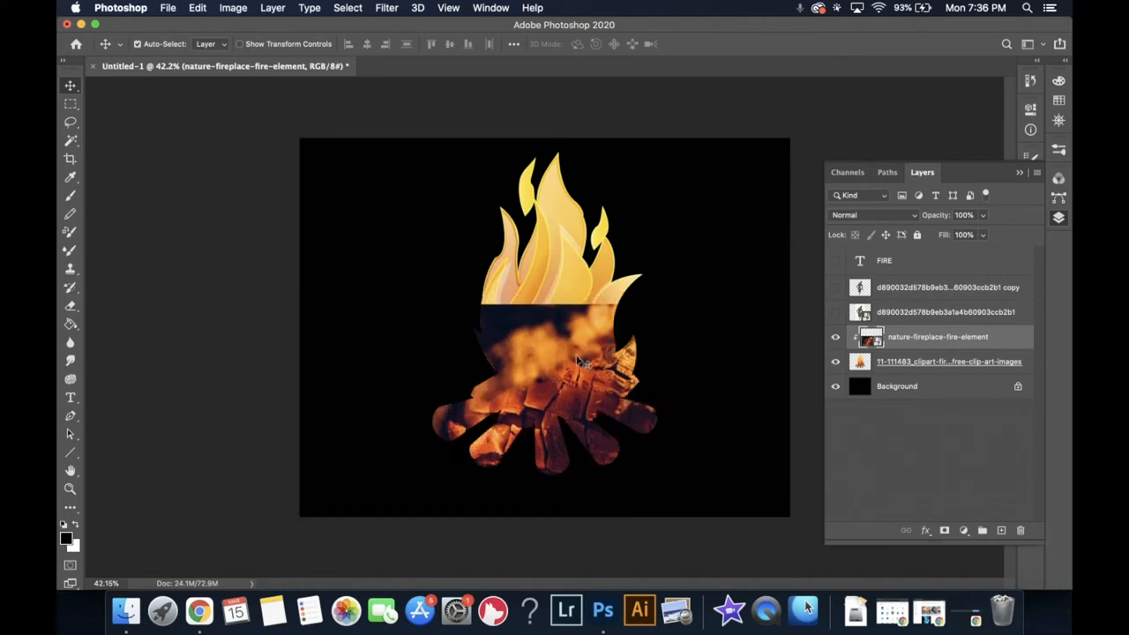
left_click_drag(558, 343, 540, 142)
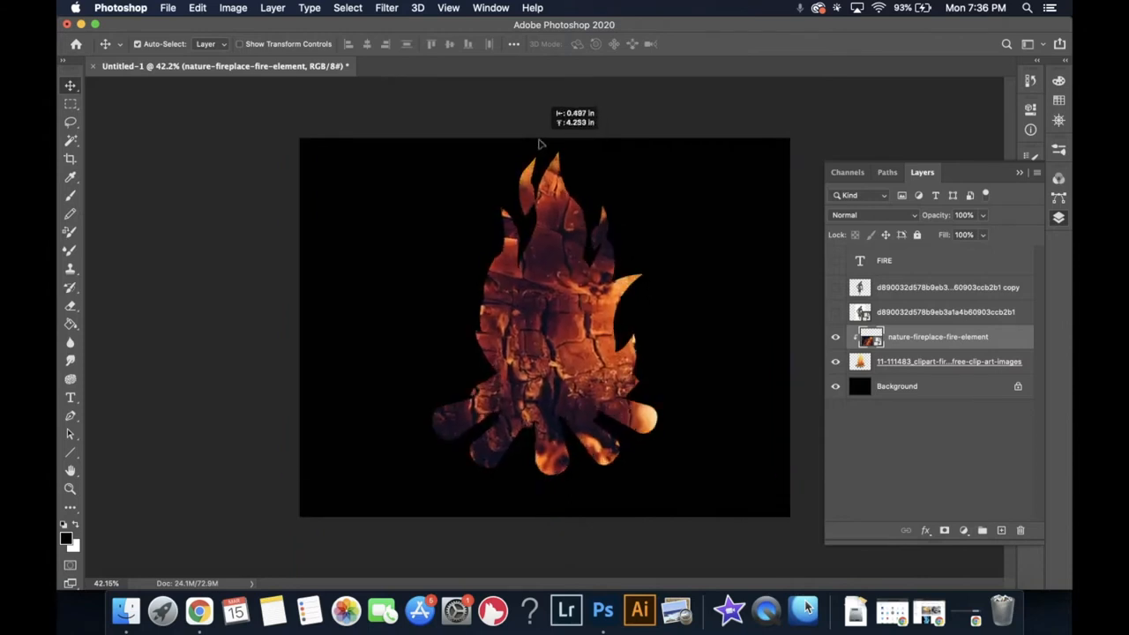
left_click_drag(520, 291, 559, 281)
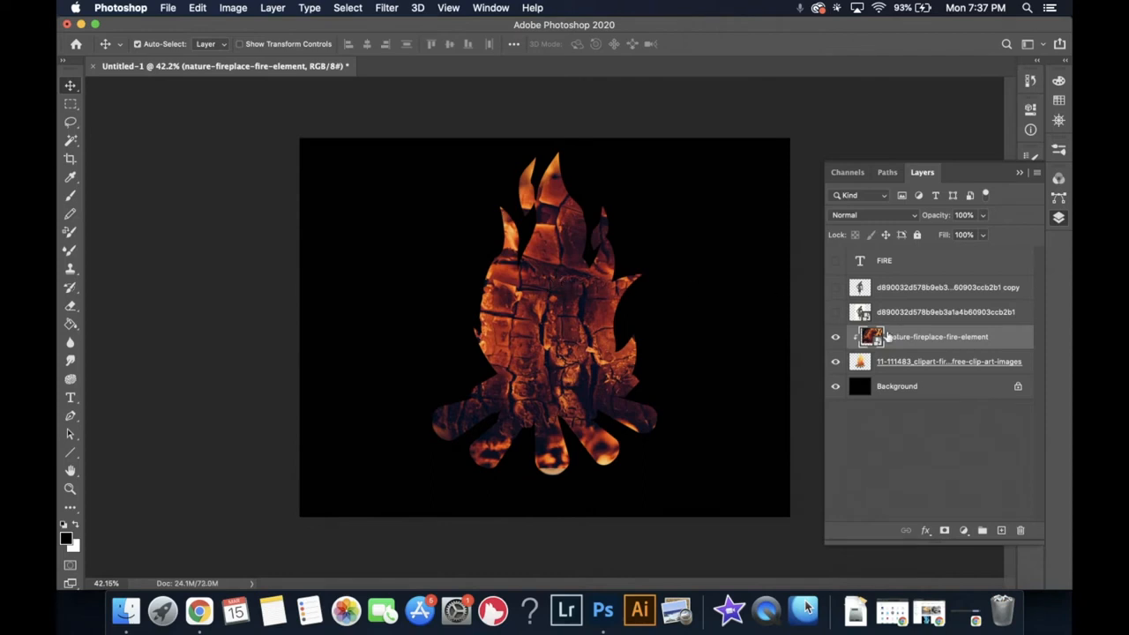
left_click(900, 367)
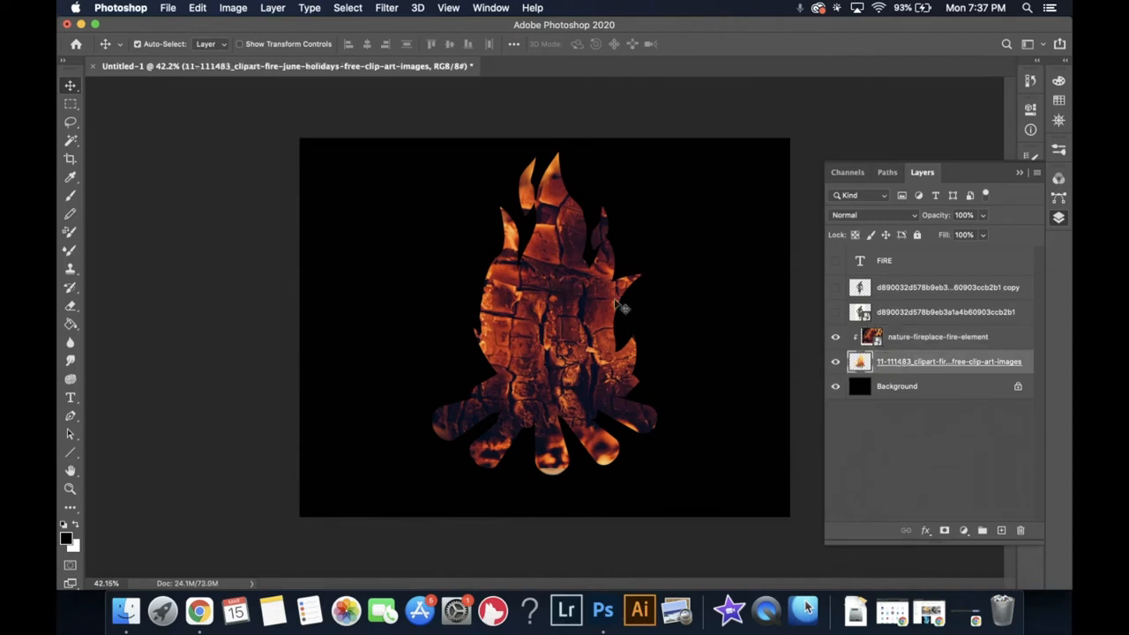
left_click_drag(561, 309, 557, 335)
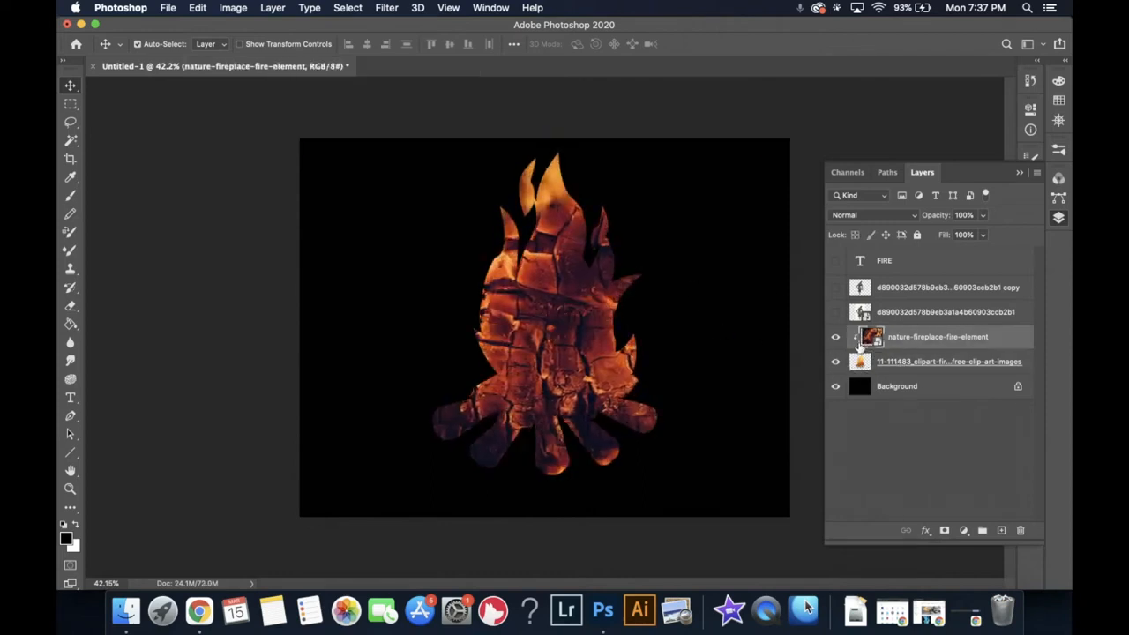
- Try to move the campfire clip-art layer on its own with Free Transform
left_click(903, 361)
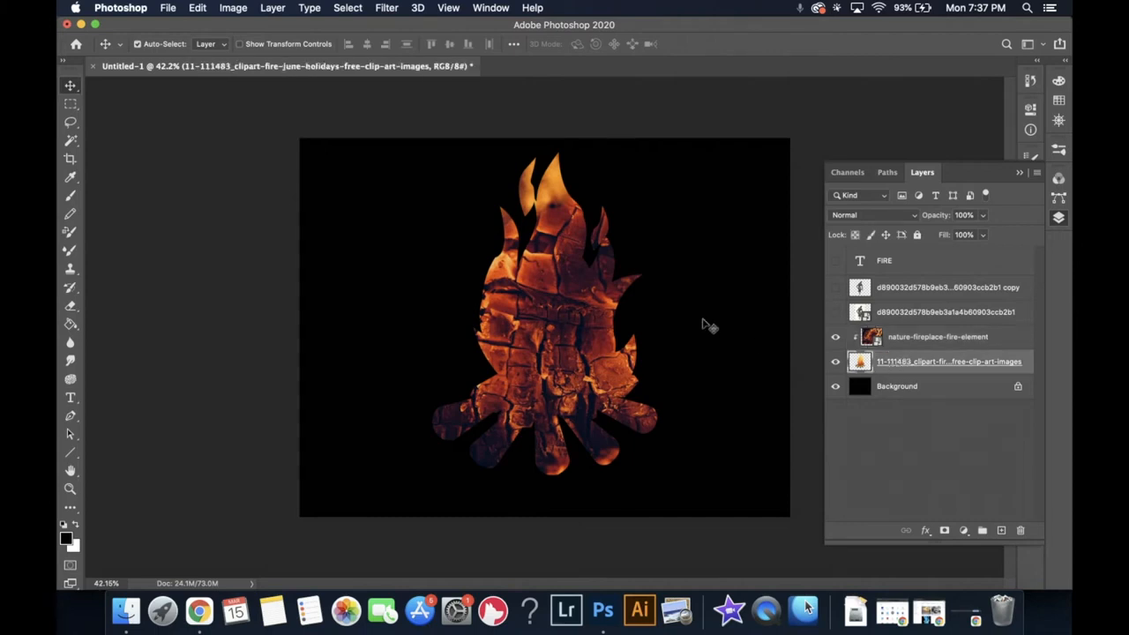
key("ctrl+t")
mouse_move(634, 312)
left_mouse_down()
mouse_move(571, 333)
mouse_move(705, 335)
mouse_move(611, 262)
mouse_move(497, 272)
mouse_move(473, 376)
mouse_move(711, 355)
mouse_move(681, 319)
mouse_move(620, 328)
left_mouse_up()
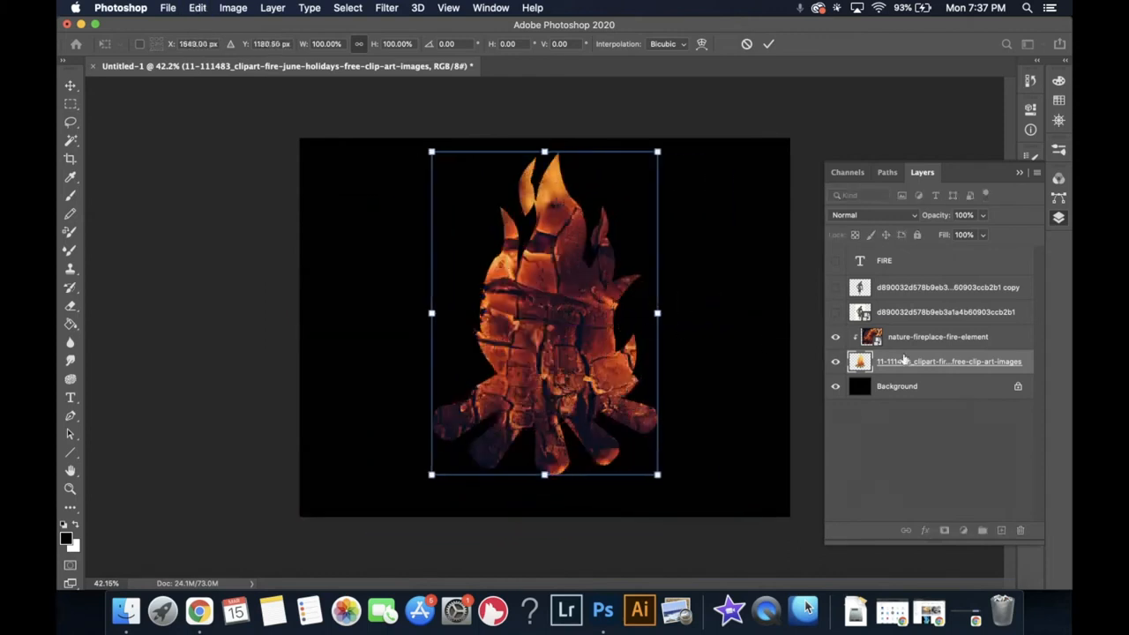
key("Return")
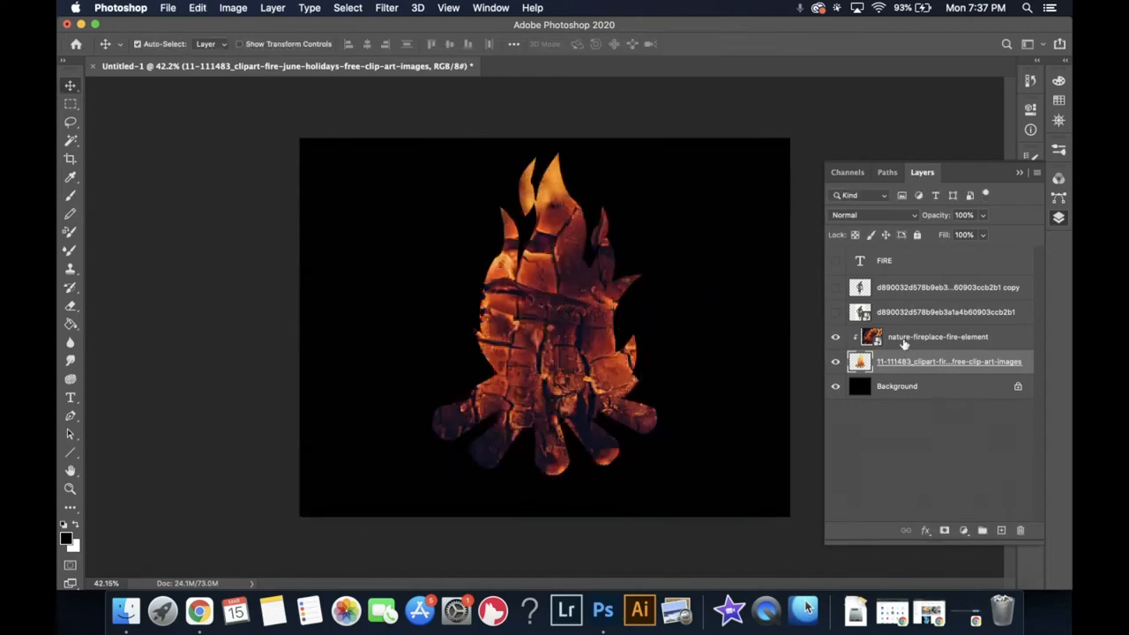
- Select the fire texture layer along with the campfire clip-art layer and shift both together slightly down and left on the canvas
left_click(905, 342)
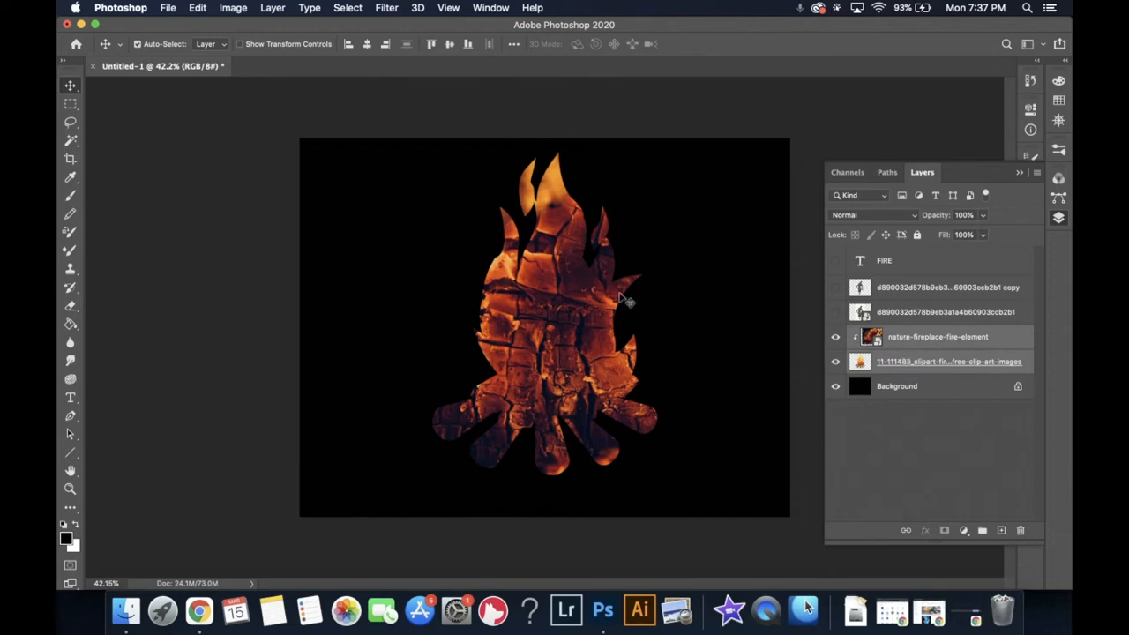
mouse_move(558, 304)
left_mouse_down()
mouse_move(666, 337)
mouse_move(538, 300)
mouse_move(397, 291)
mouse_move(608, 282)
mouse_move(556, 283)
mouse_move(544, 314)
left_mouse_up()
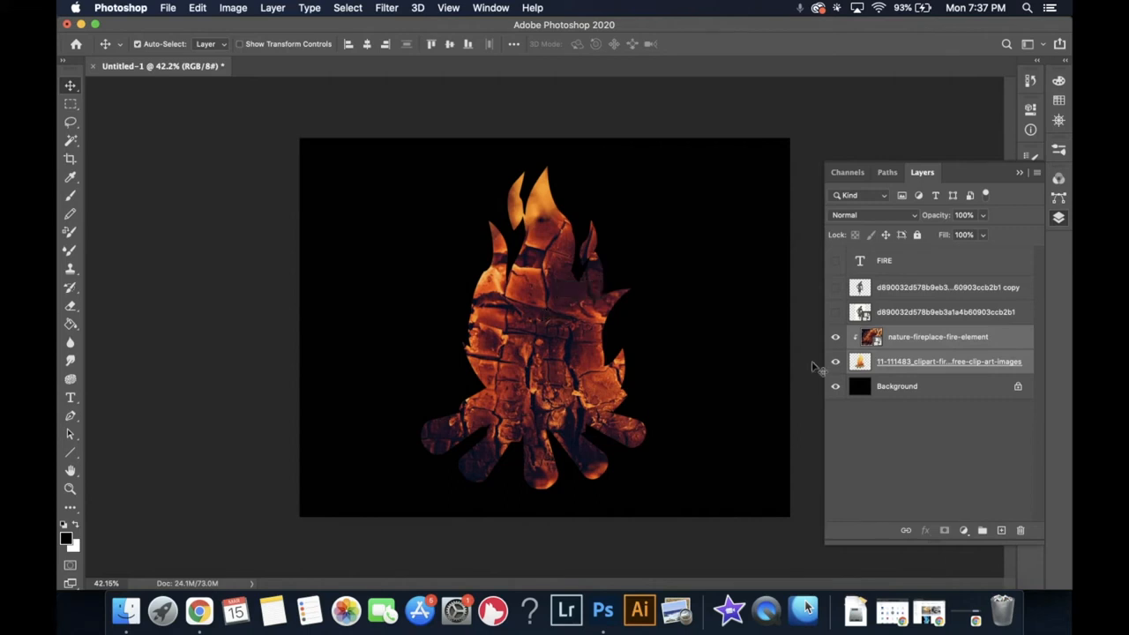
- Release the clipping mask on the nature-fireplace-fire-element layer
left_click(960, 348)
right_click(945, 343)
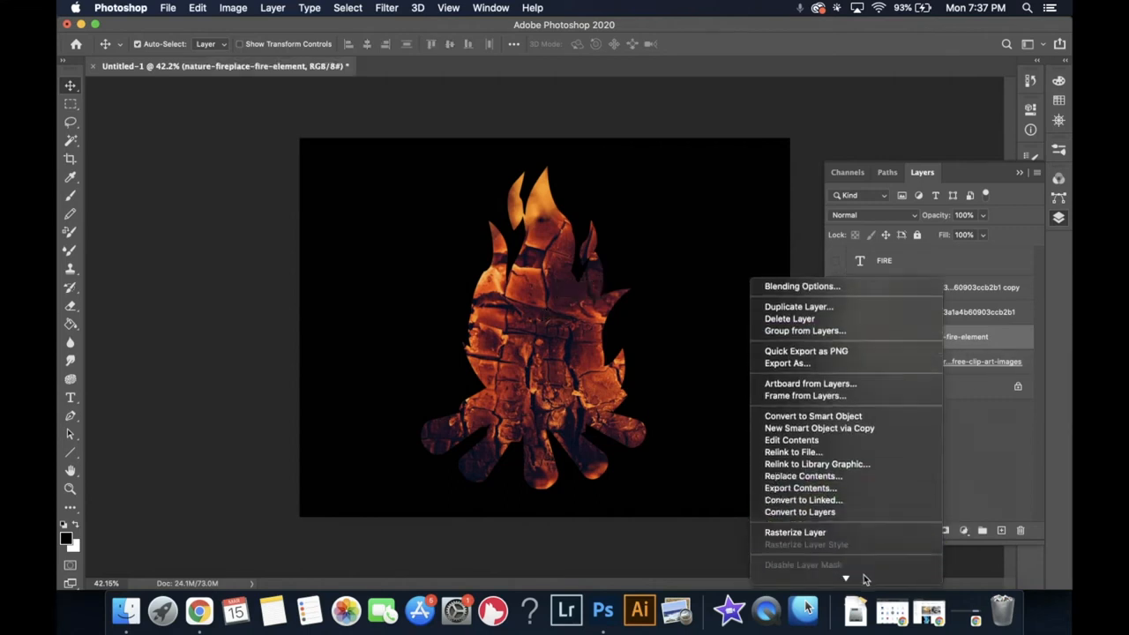
mouse_move(847, 577)
left_click(840, 459)
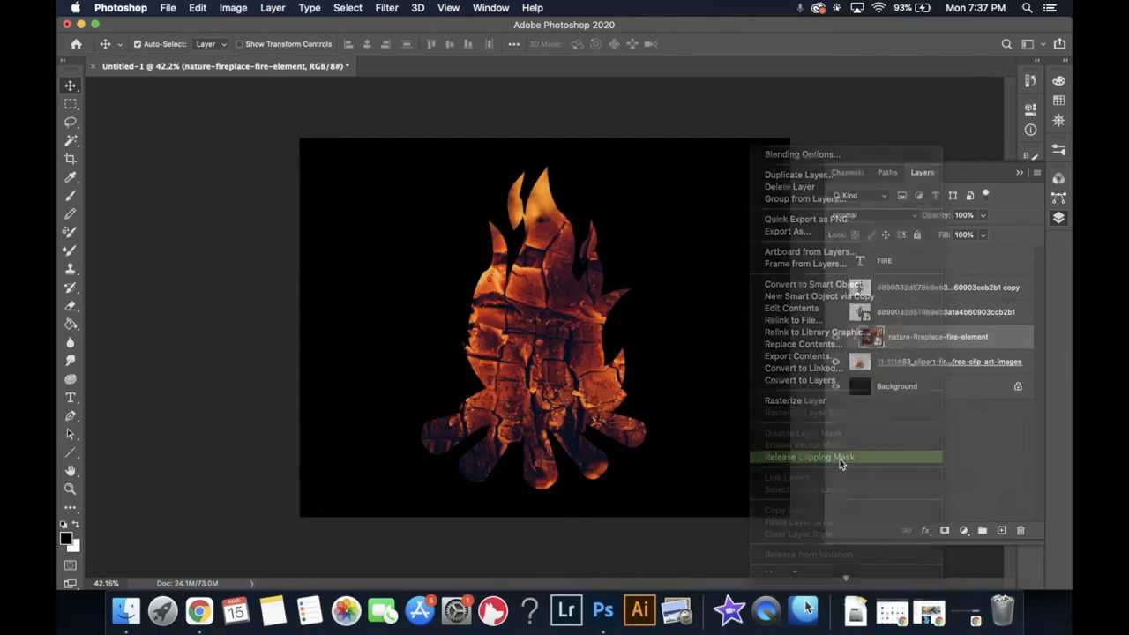
right_click(904, 344)
mouse_move(806, 575)
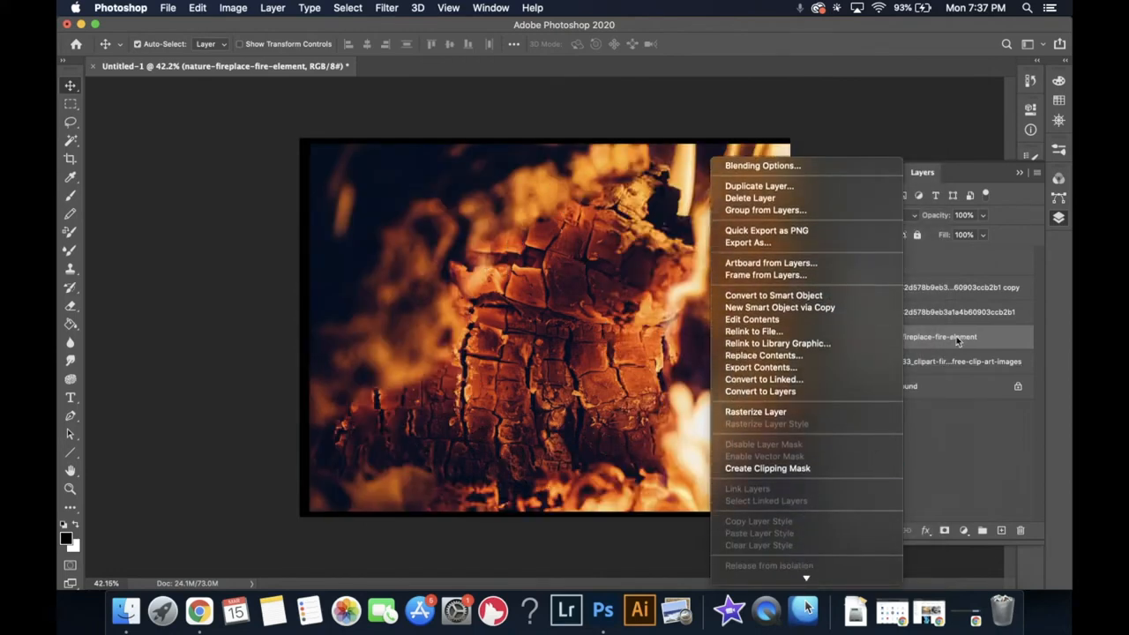
left_click(958, 342)
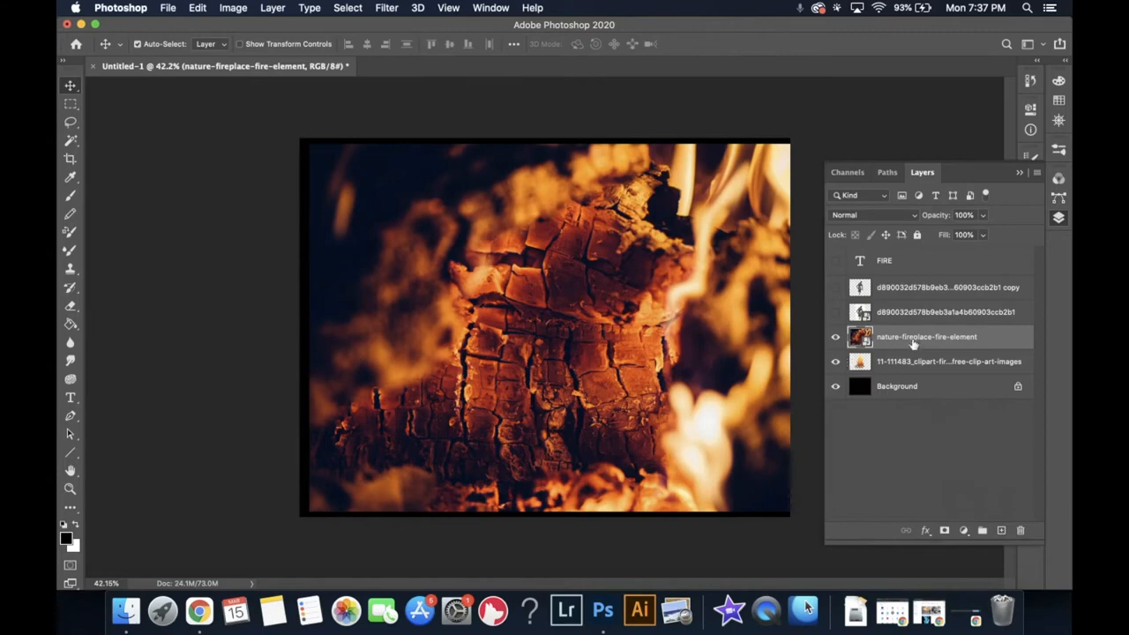
- Move the nature-fireplace-fire-element layer directly above the figure copy layer, with the figure copy shown and the campfire clip-art hidden
left_click_drag(882, 348, 887, 275)
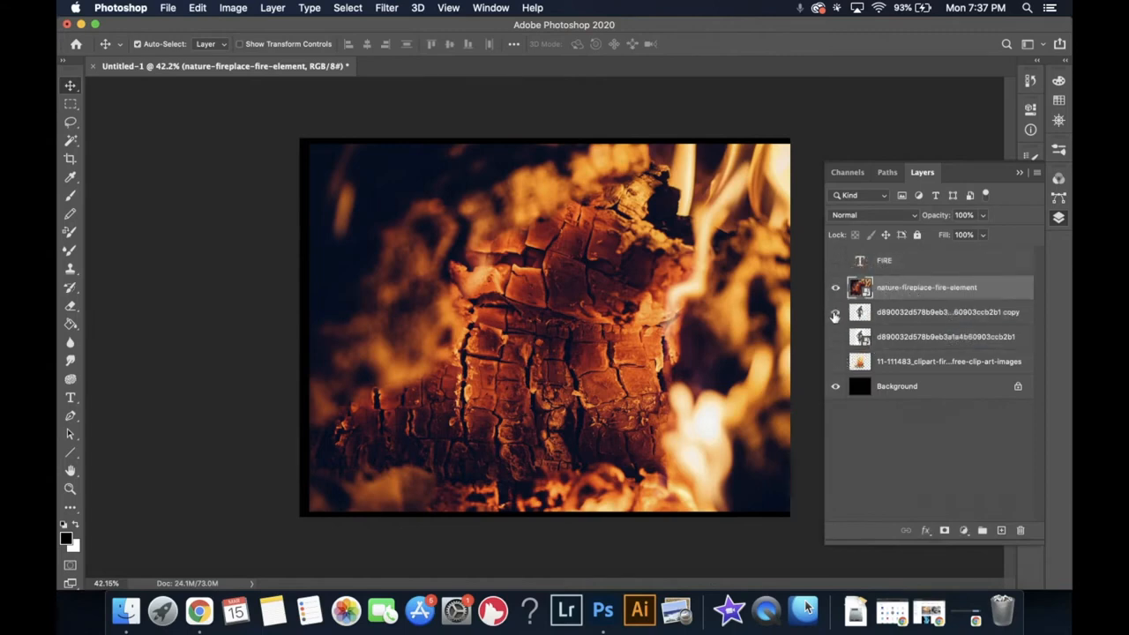
left_click(835, 288)
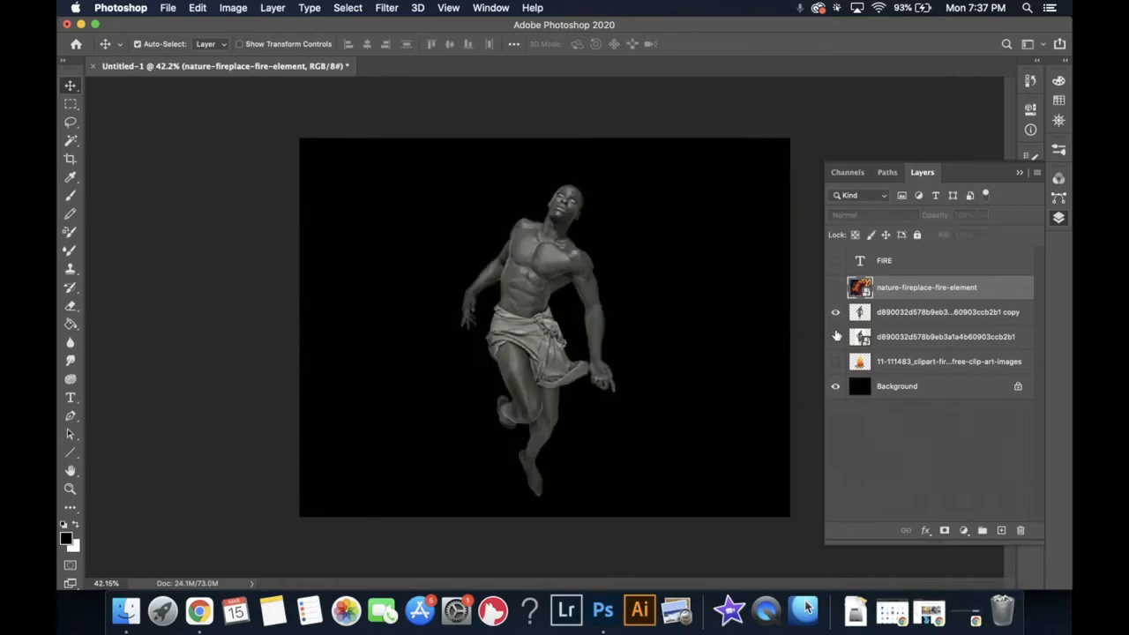
left_click(835, 288)
- Create a clipping mask that clips the nature-fireplace-fire-element image to the figure copy layer
right_click(879, 294)
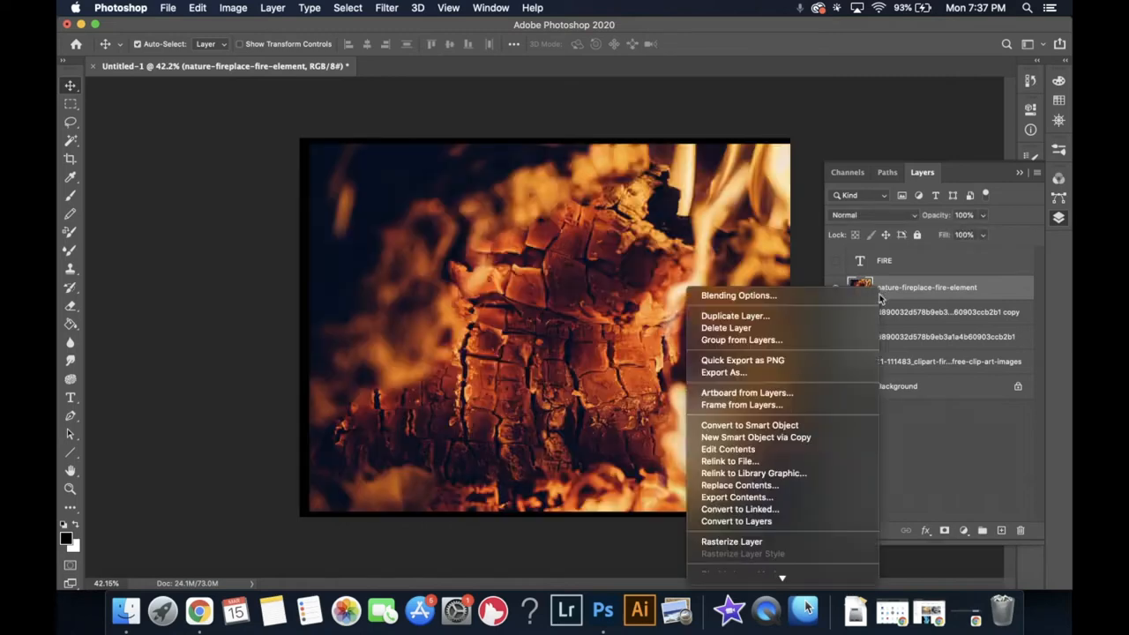
scroll(794, 521, "down", 5)
left_click(773, 462)
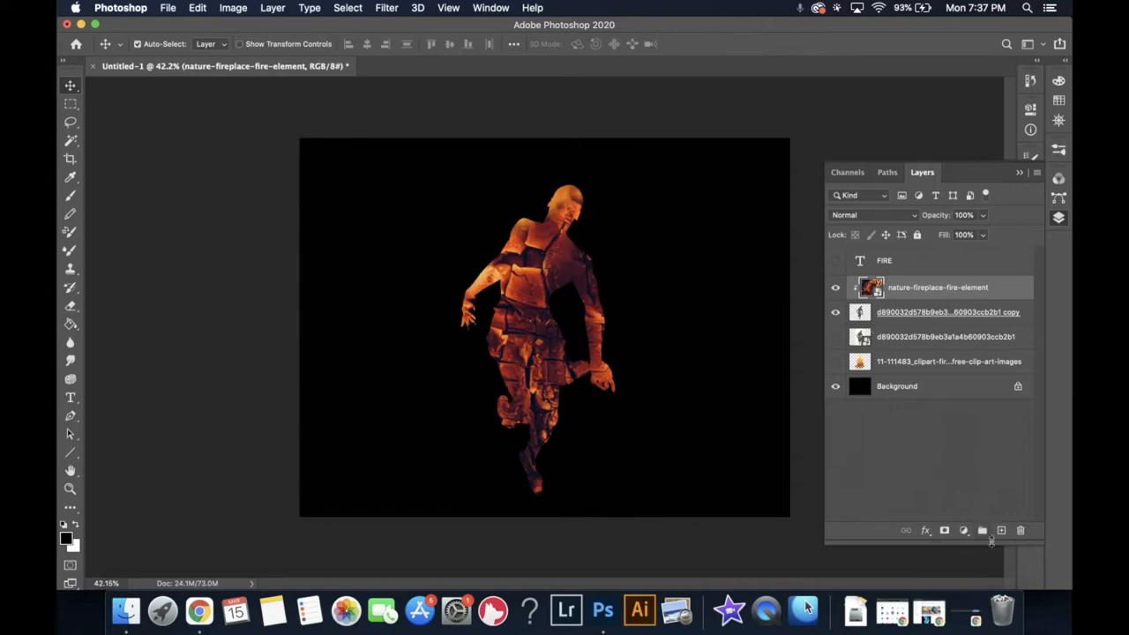
- Add a new empty layer directly above the clipped nature-fireplace-fire-element layer
left_click(1001, 531)
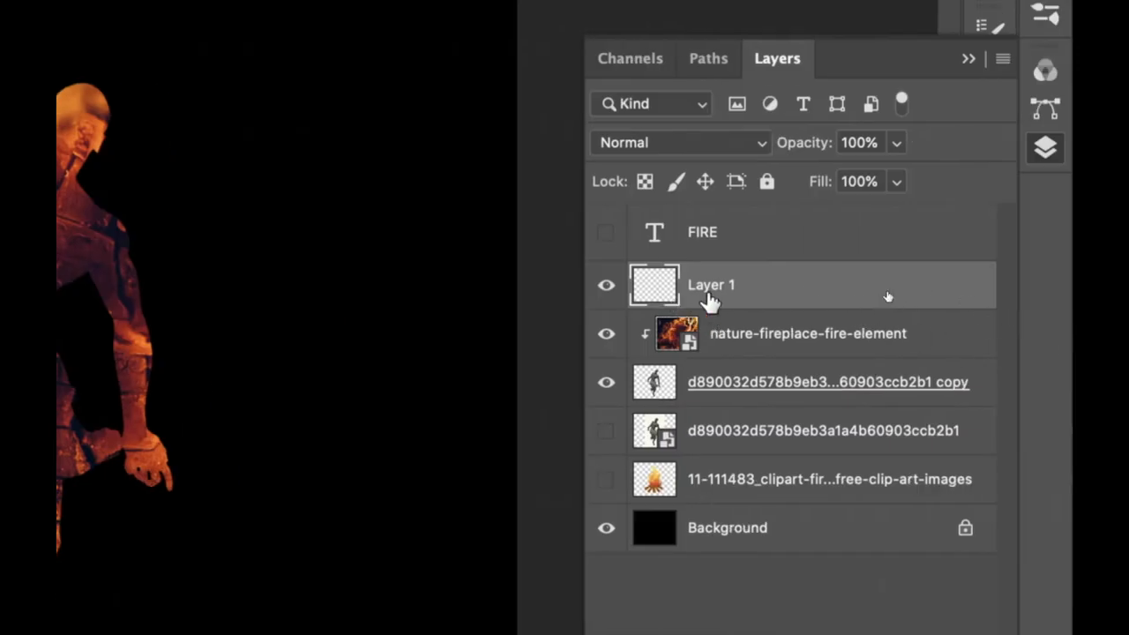
- Create a clipping mask that clips Layer 1 to the figure copy layer
right_click(708, 300)
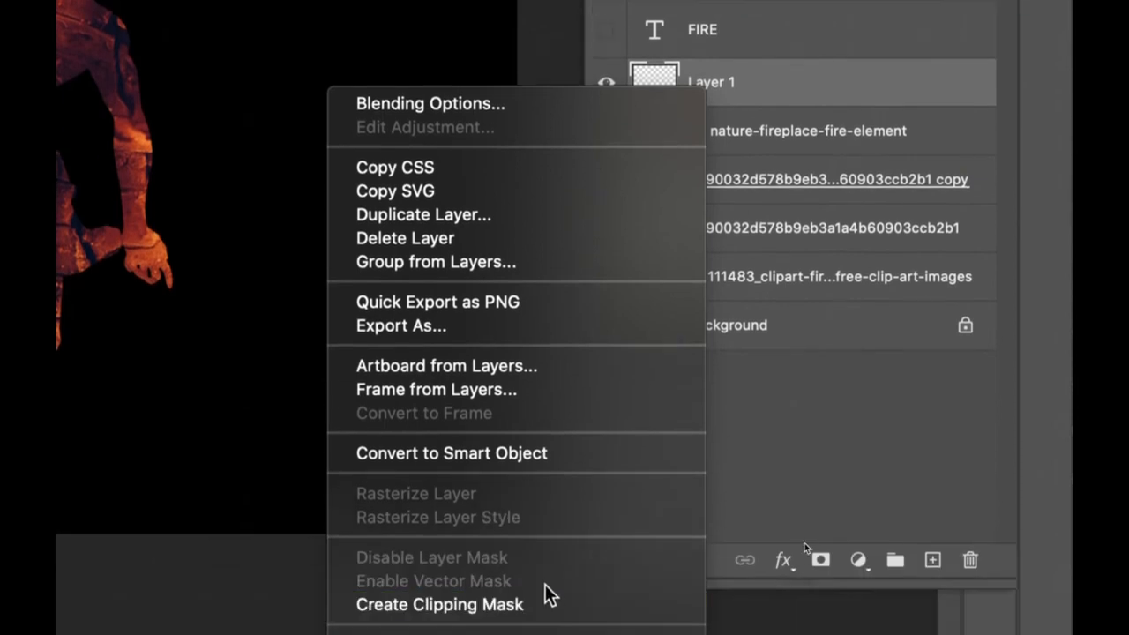
left_click(530, 605)
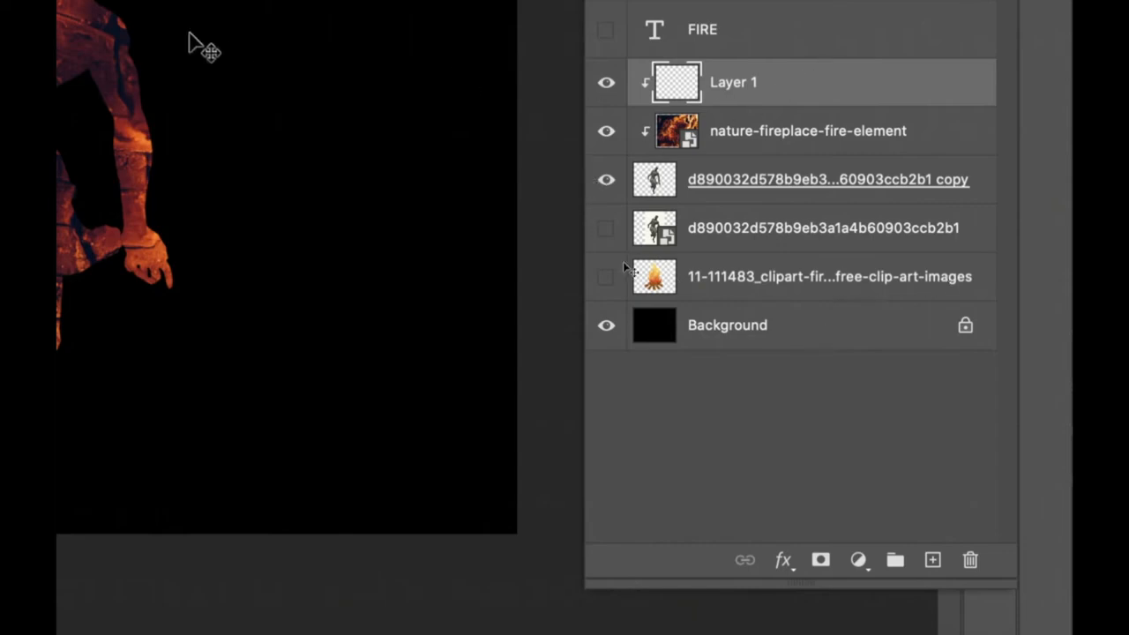
- Set up the Brush tool with the Soft Round brush from General Brushes at a size of 175 px
key("super+minus")
key("super+minus")
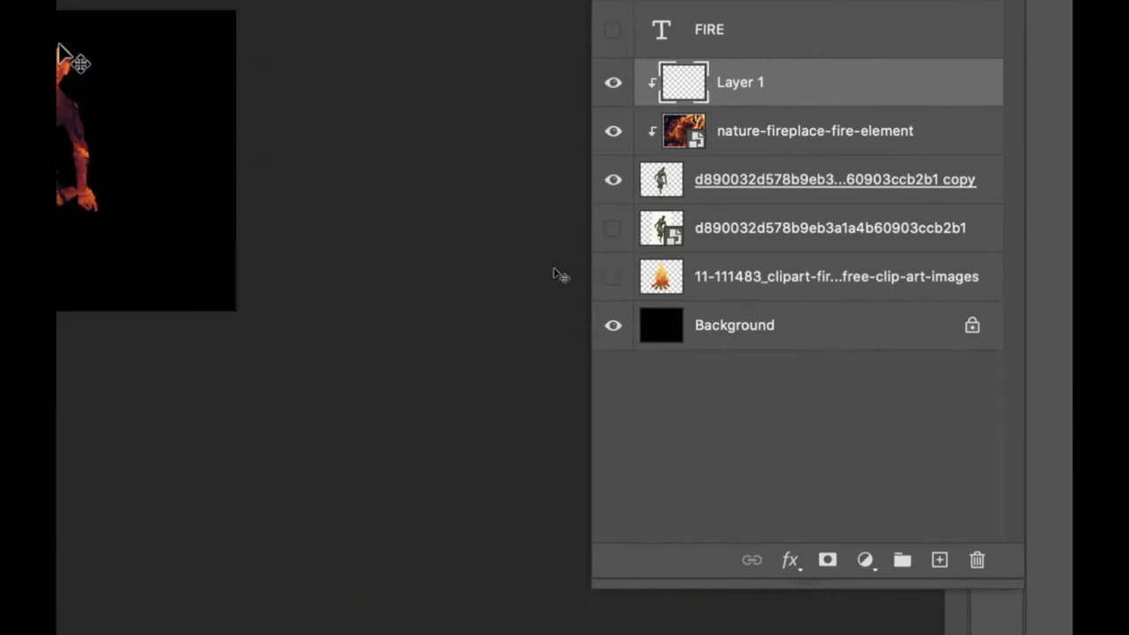
scroll(59, 51, "up", 3)
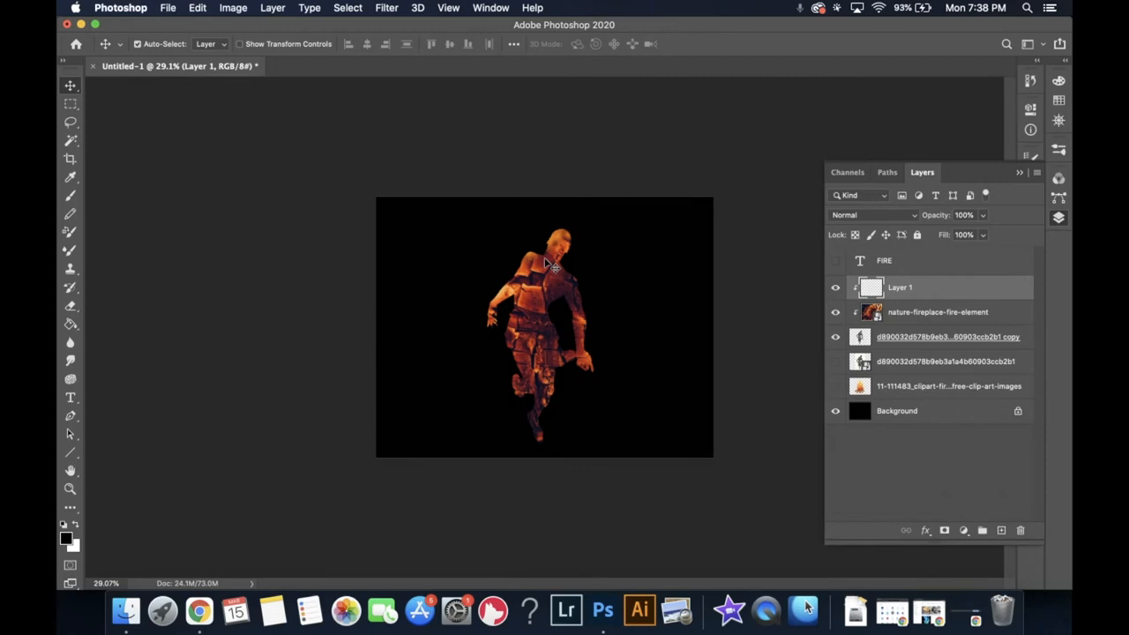
scroll(553, 264, "up", 3)
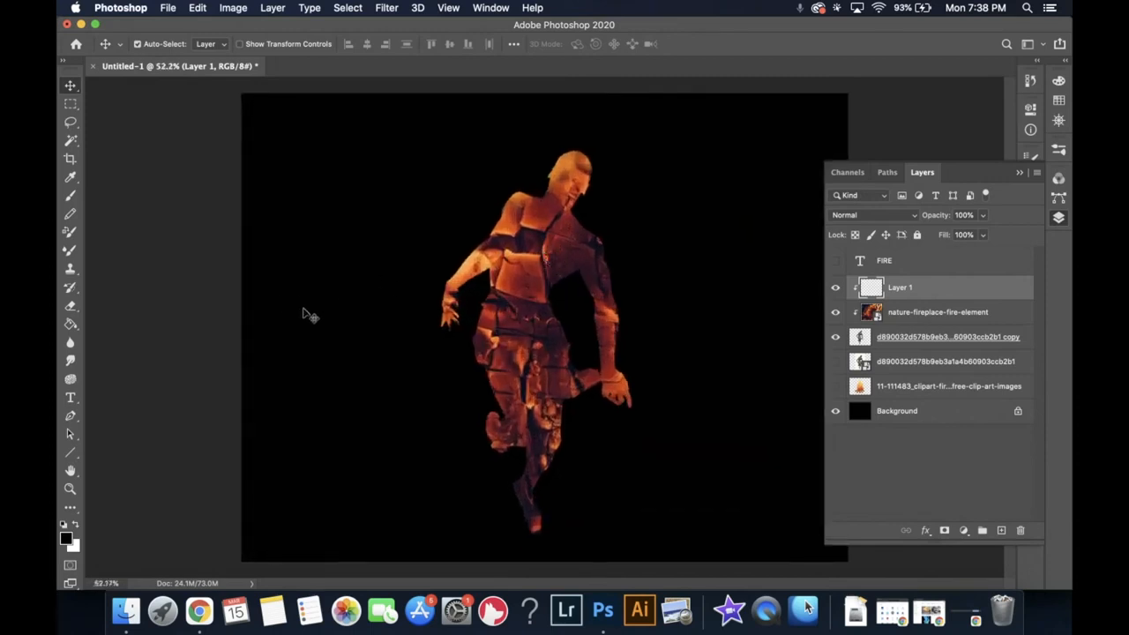
key("b")
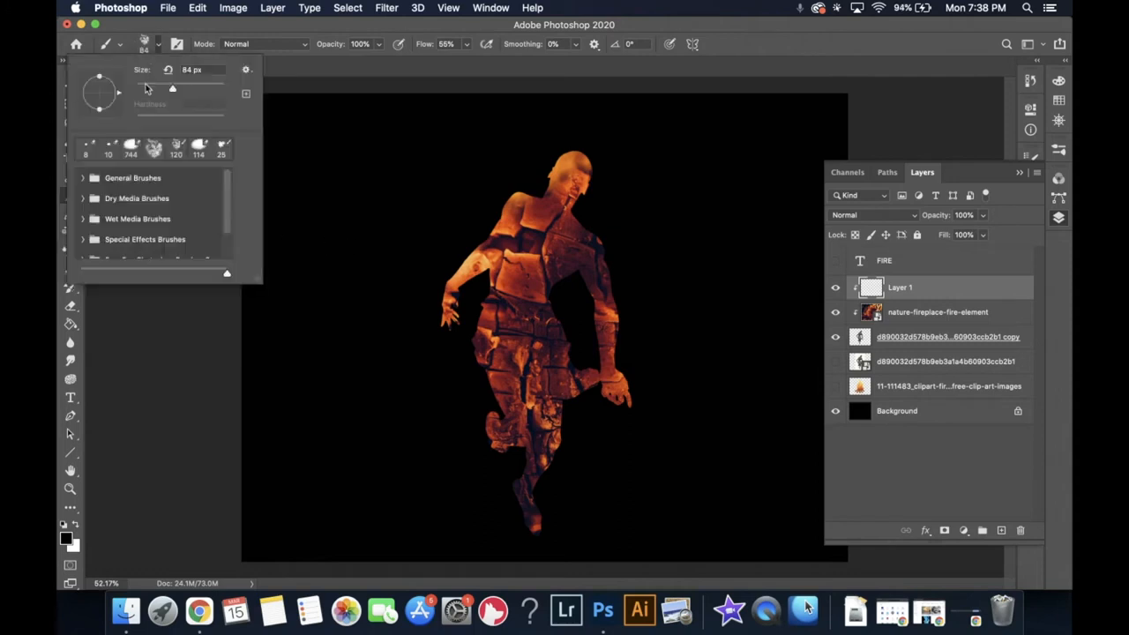
left_click(83, 179)
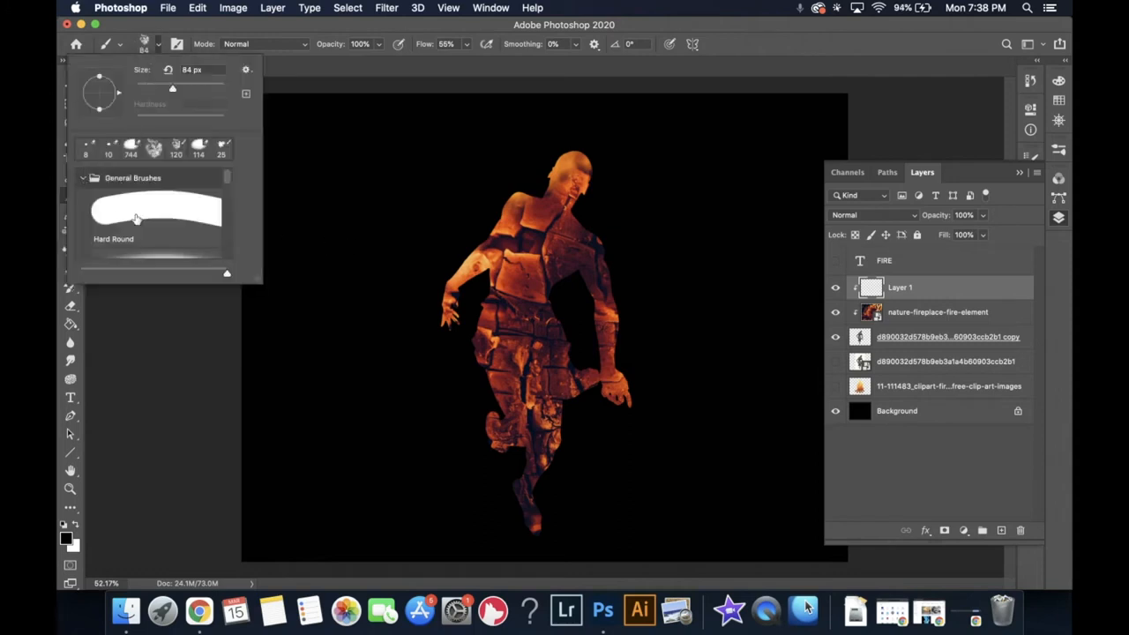
scroll(137, 261, "down", 2)
left_click(141, 204)
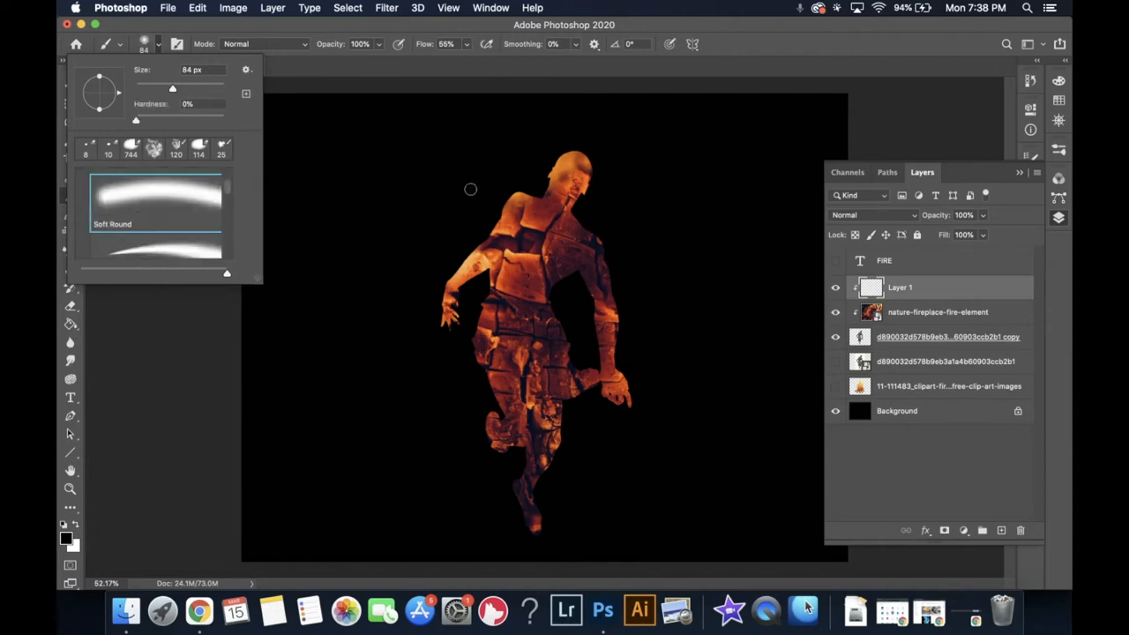
left_click(196, 89)
- Paint soft black shading on Layer 1 over the right side of the head and torso and around the left hand and hip
left_click(581, 183)
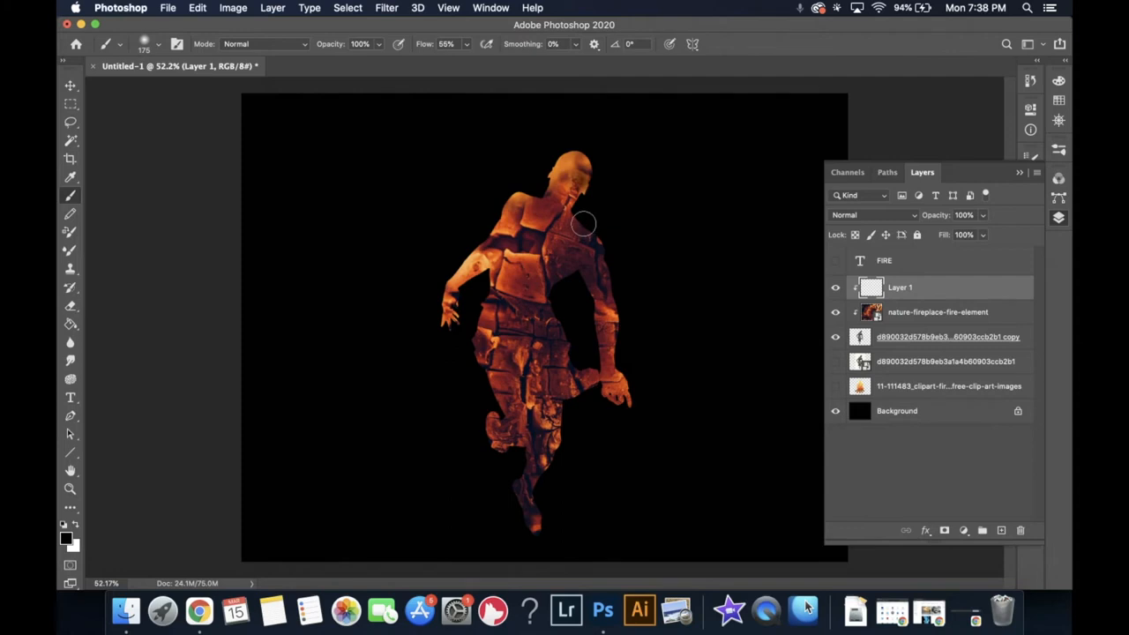
mouse_move(586, 167)
left_mouse_down()
mouse_move(578, 199)
mouse_move(597, 179)
mouse_move(572, 210)
mouse_move(601, 245)
mouse_move(612, 283)
mouse_move(596, 292)
mouse_move(567, 270)
mouse_move(547, 281)
mouse_move(568, 333)
left_mouse_up()
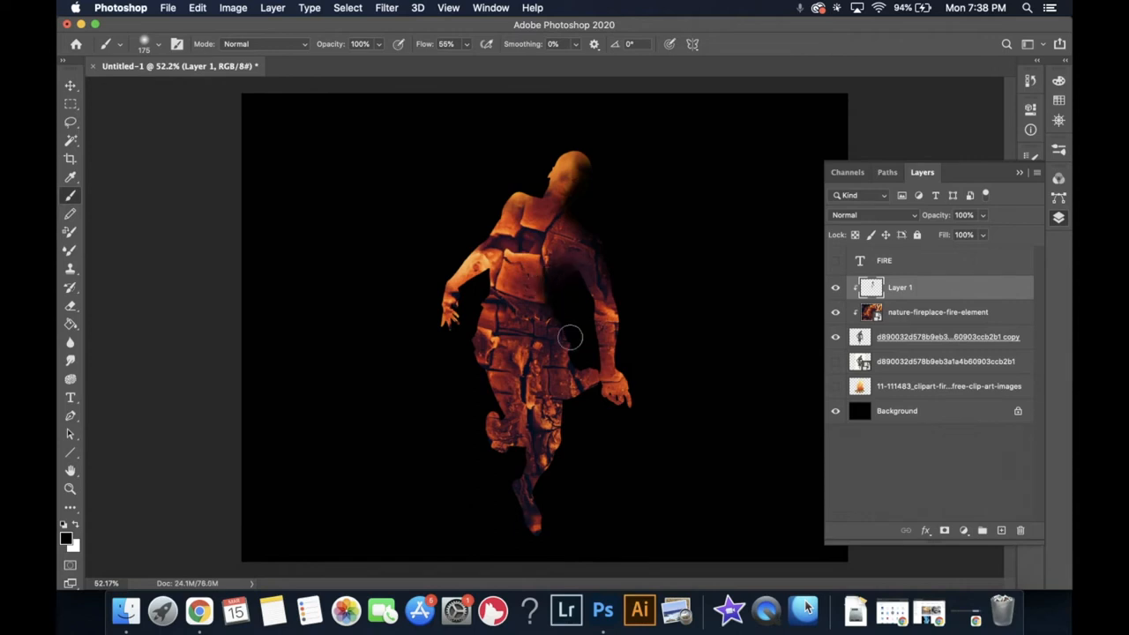
mouse_move(474, 321)
left_mouse_down()
mouse_move(482, 381)
mouse_move(472, 328)
mouse_move(484, 409)
mouse_move(484, 323)
left_mouse_up()
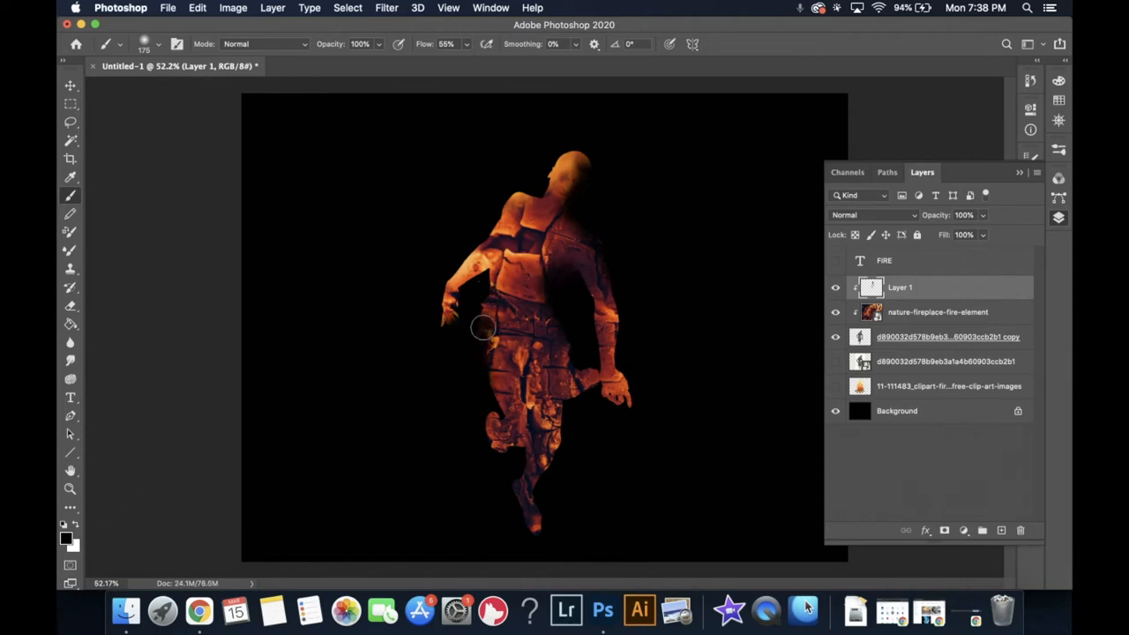
- Set the foreground colour to a saturated blue and paint over the figure's lower legs on Layer 1 with a 546 px brush
left_click(65, 540)
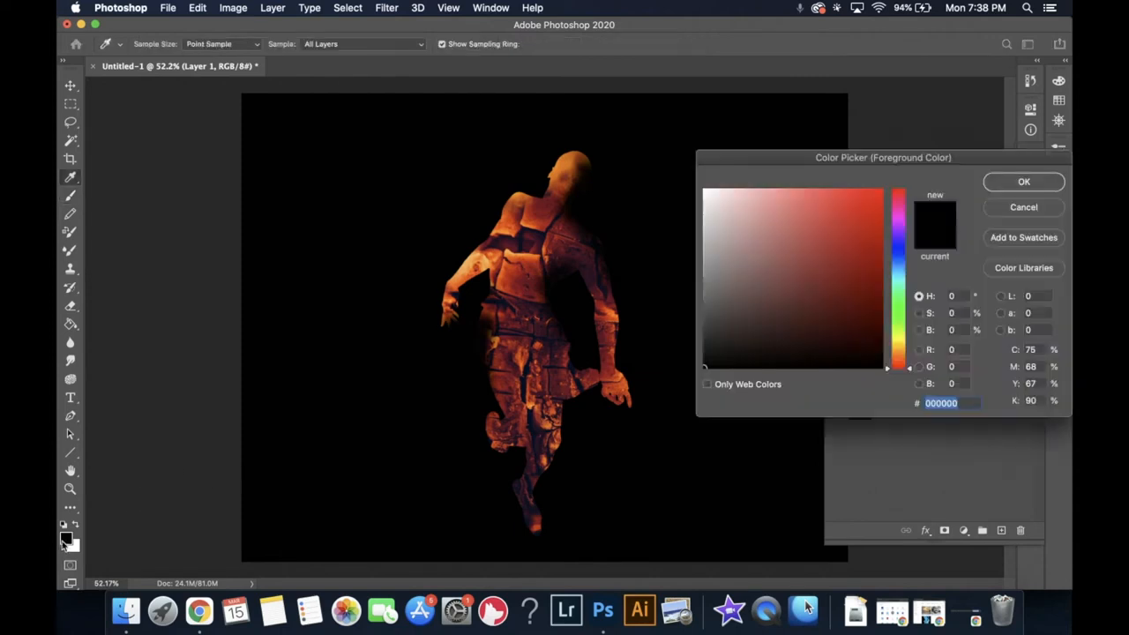
left_click(896, 257)
left_click_drag(870, 253, 860, 219)
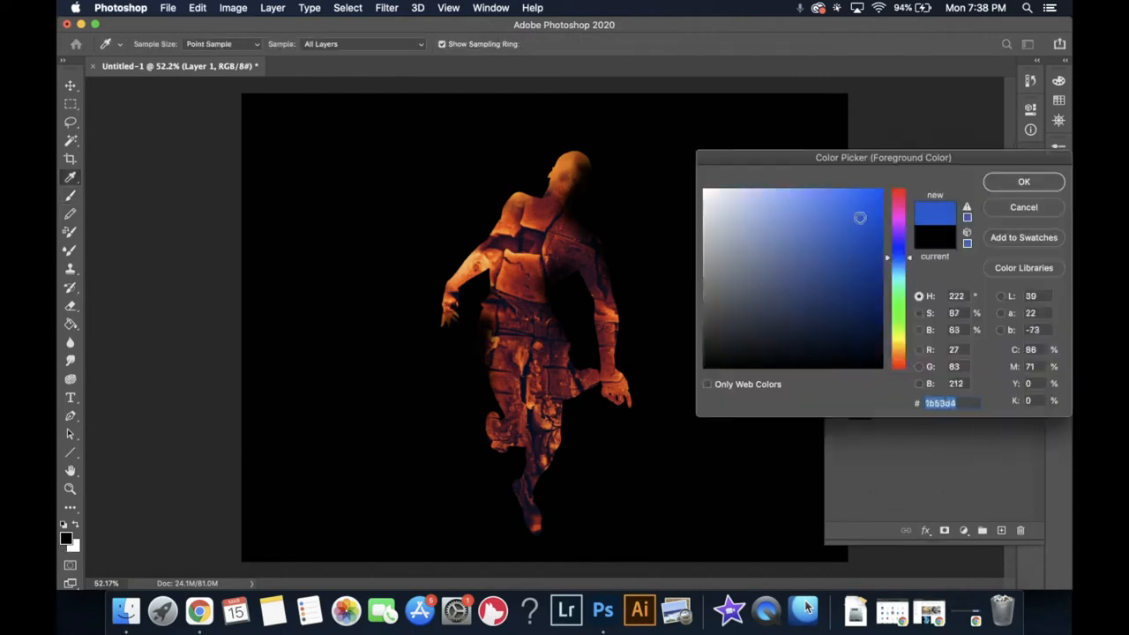
left_click(899, 259)
left_click(1023, 182)
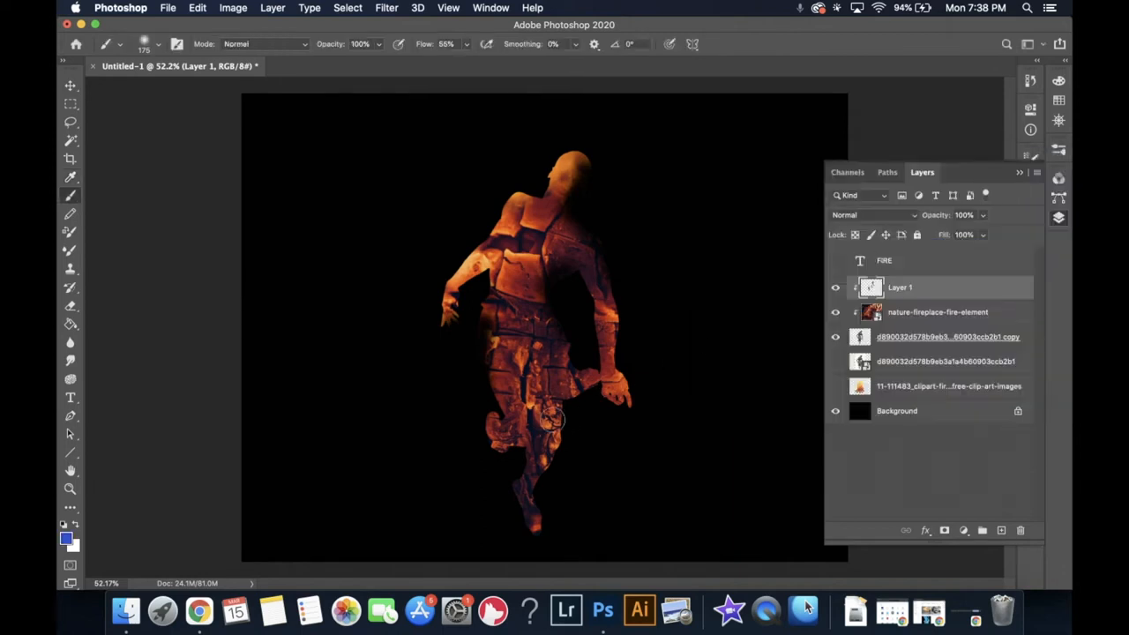
mouse_move(544, 428)
left_mouse_down("ctrl+alt")
mouse_move(612, 436)
mouse_move(551, 419)
mouse_move(530, 492)
mouse_move(508, 514)
mouse_move(544, 521)
mouse_move(516, 404)
mouse_move(574, 377)
left_mouse_up("ctrl+alt")
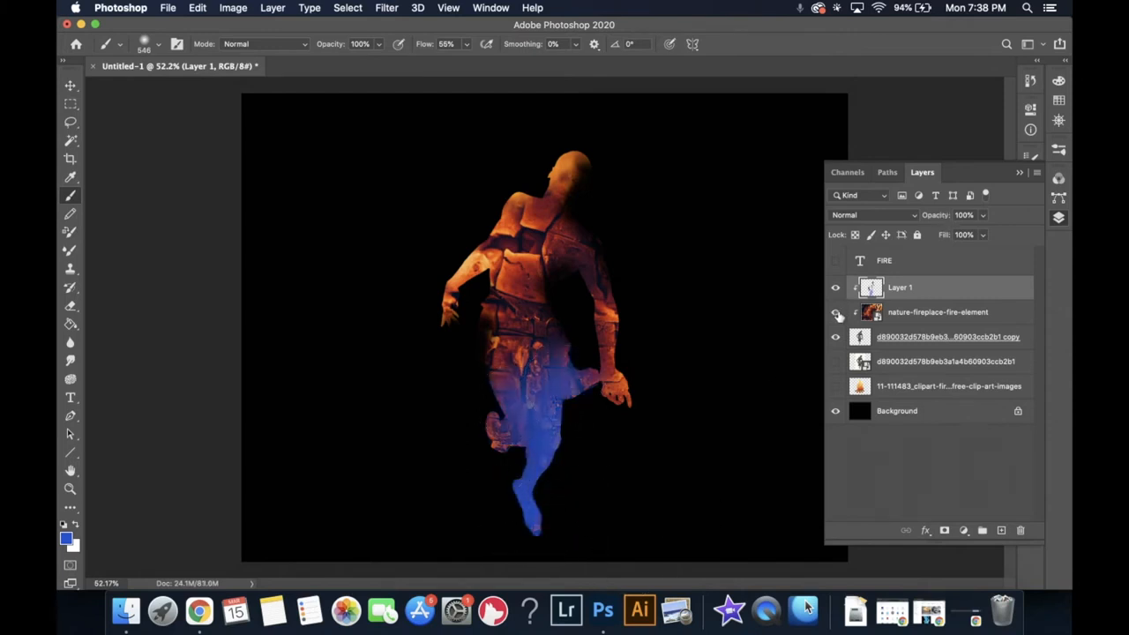
- Toggle the visibility of the fire image and figure copy layers to inspect how the paint is clipped to the figure
left_click(836, 312)
left_click(836, 336)
left_click(836, 336)
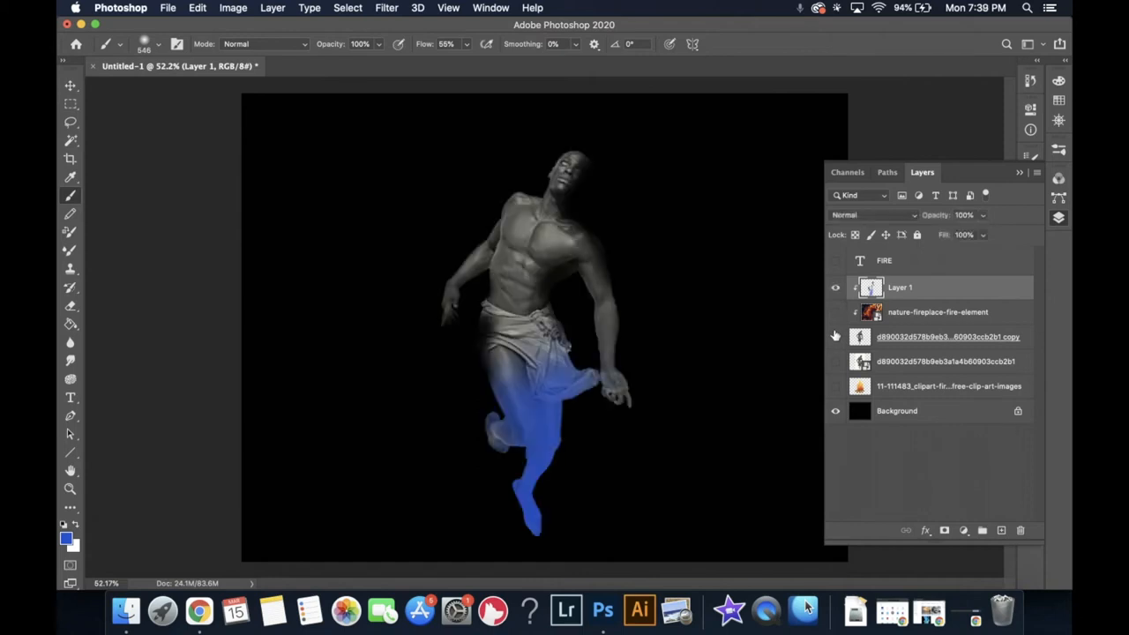
left_click(836, 312)
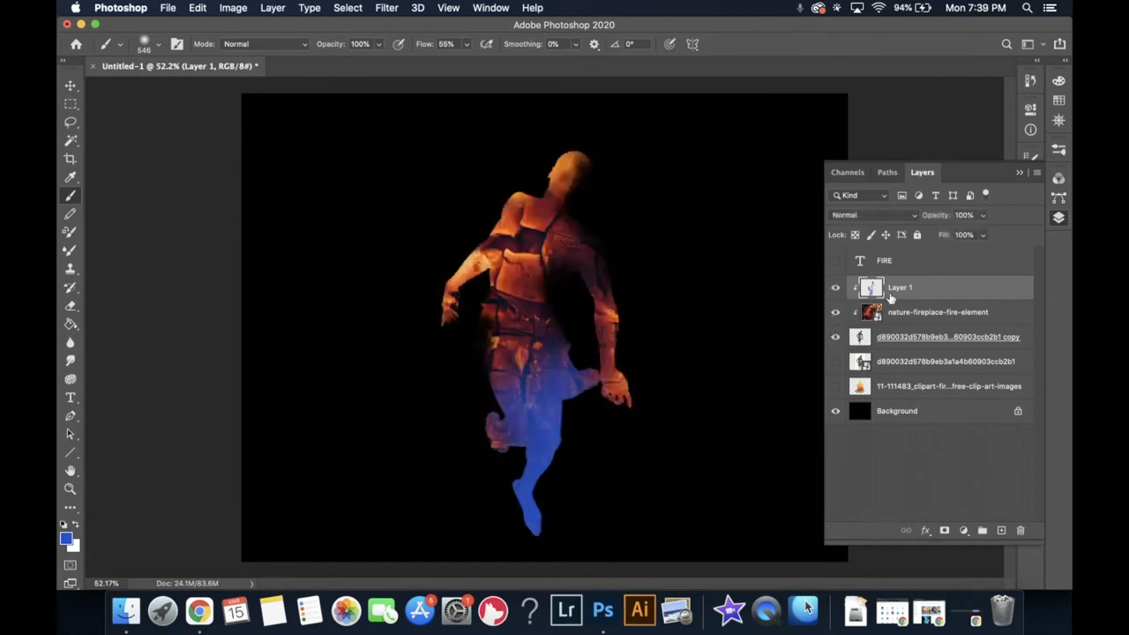
- Release the clipping mask on Layer 1 and show it with only the figure copy, hiding the fire image and Background
right_click(890, 296)
left_click(789, 550)
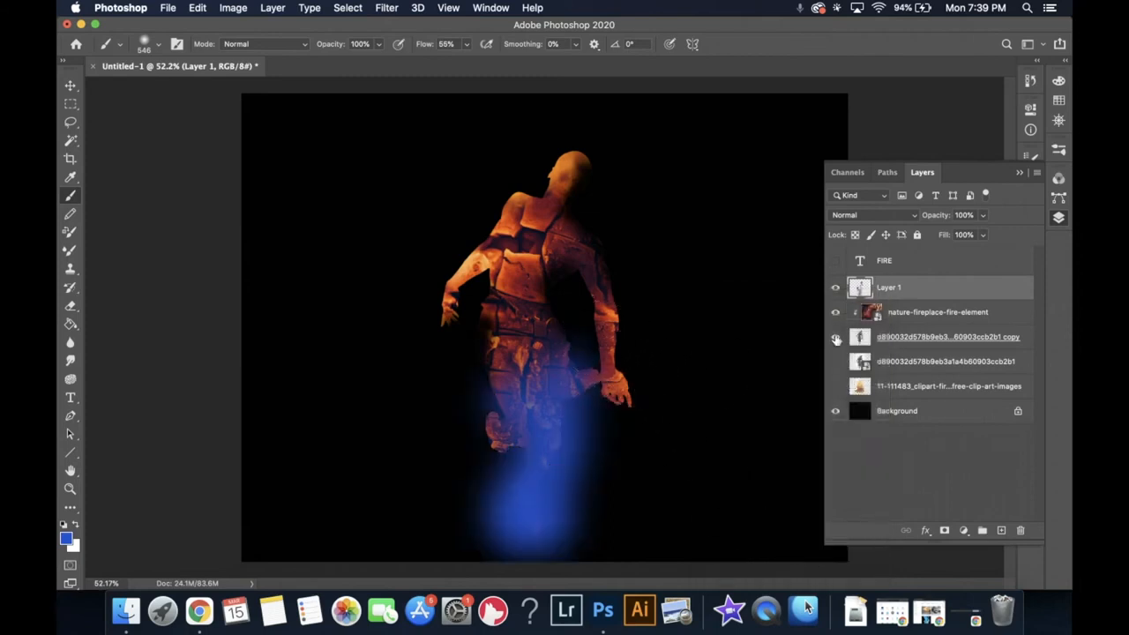
left_click_drag(835, 322, 834, 431)
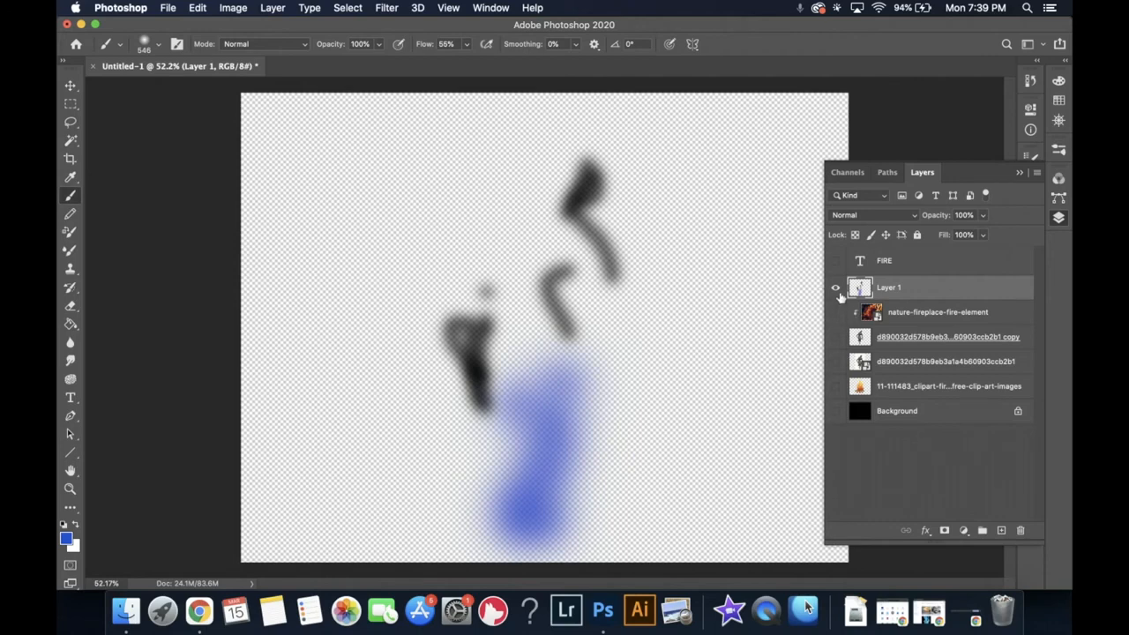
left_click(835, 337)
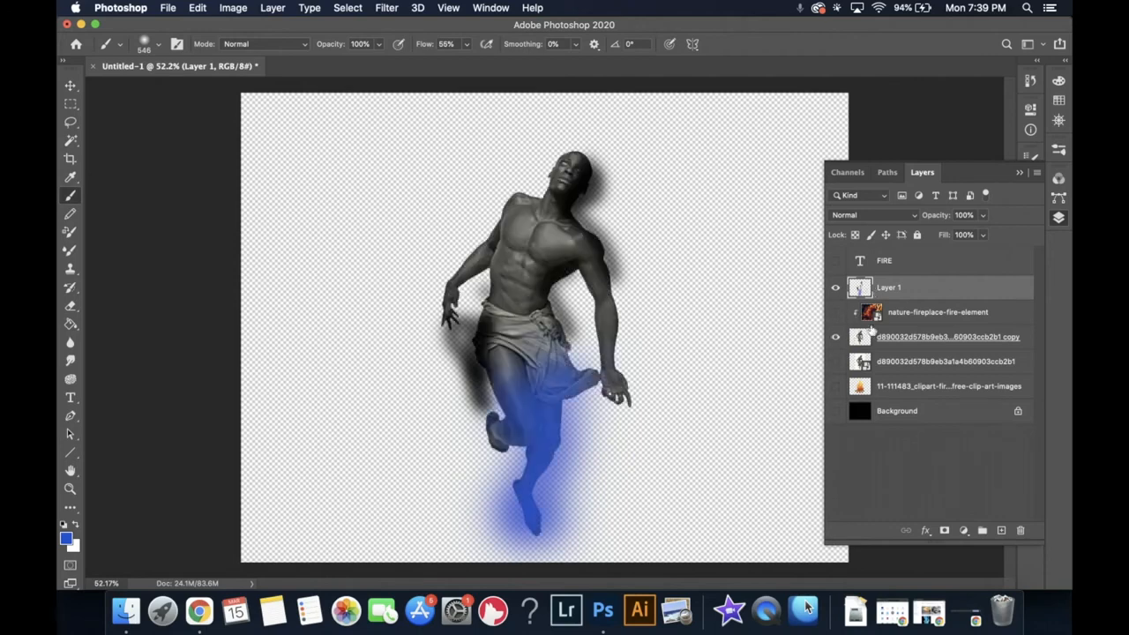
- Clip Layer 1 to the figure copy again and show the nature-fireplace-fire-element layer
right_click(901, 288)
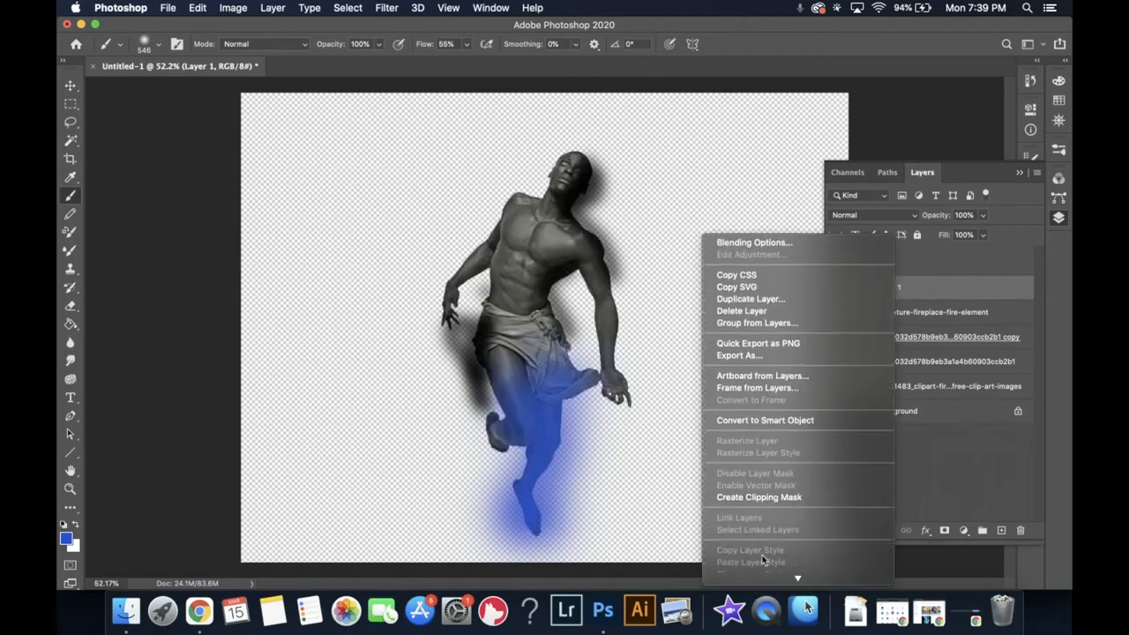
left_click(780, 497)
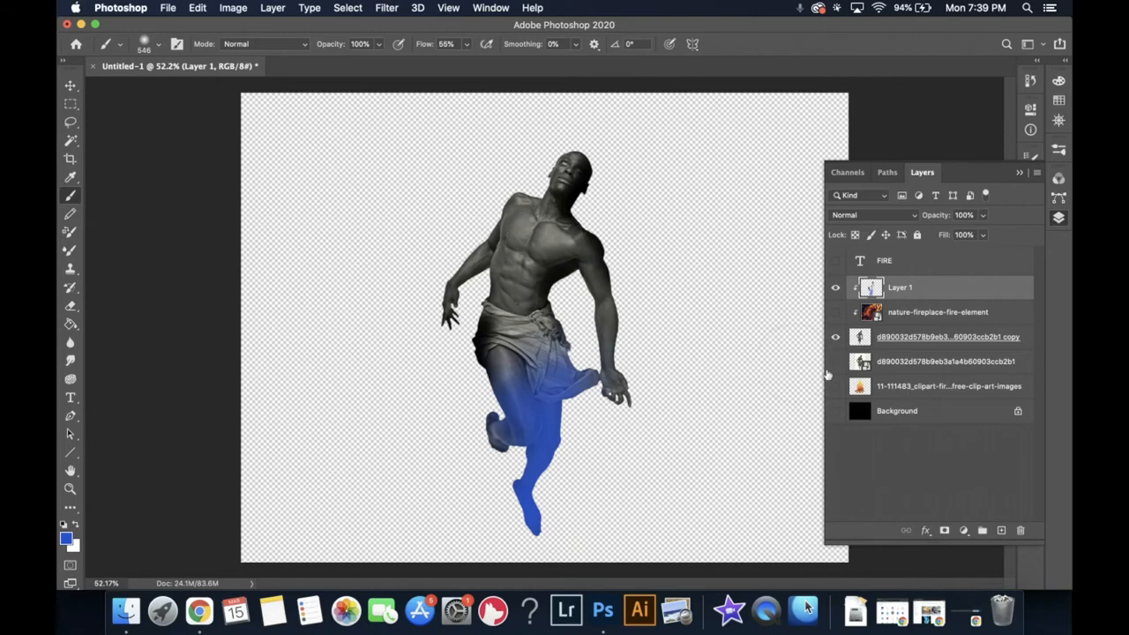
left_click(834, 311)
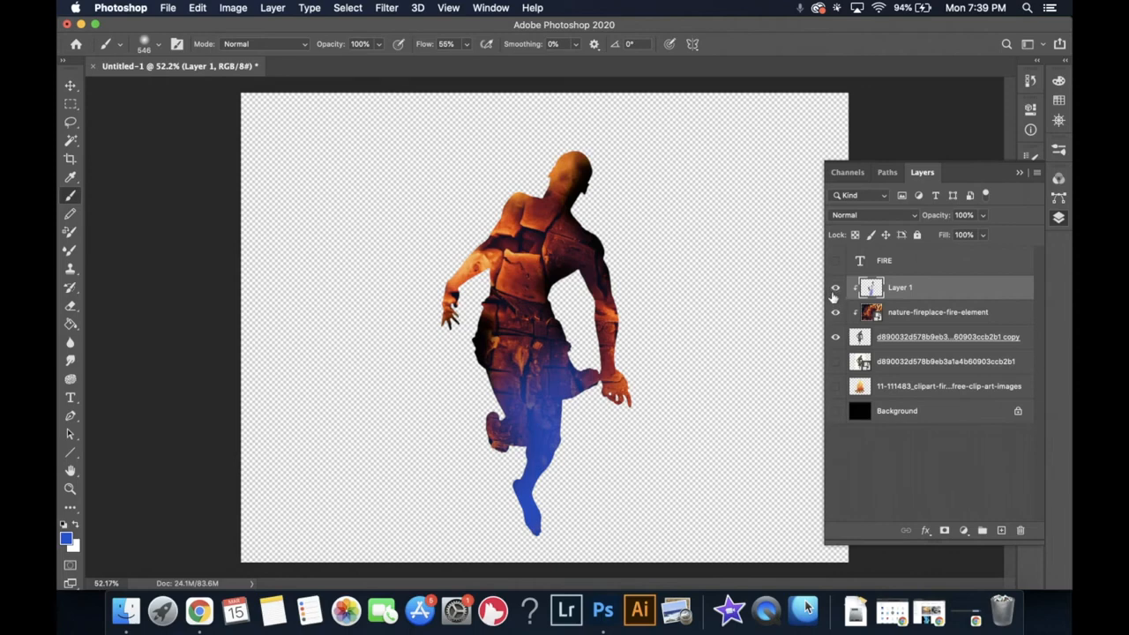
- Hide Layer 1 and the fire image, and paint blue strokes over both shoulders on the figure copy layer with a 144 px brush
left_click(894, 346)
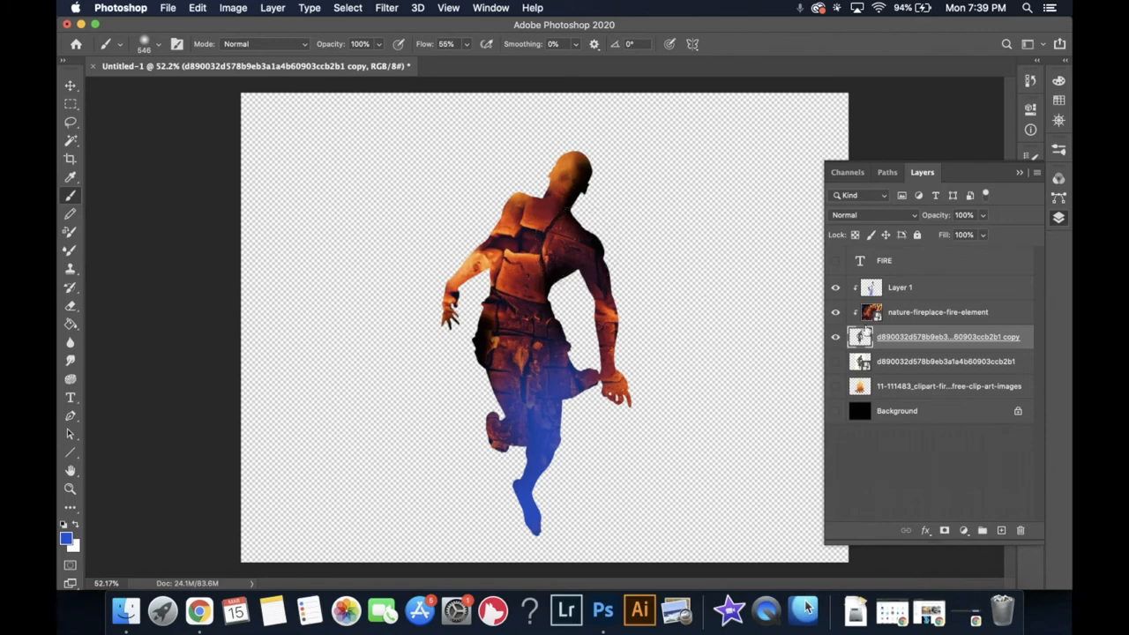
left_click(837, 291)
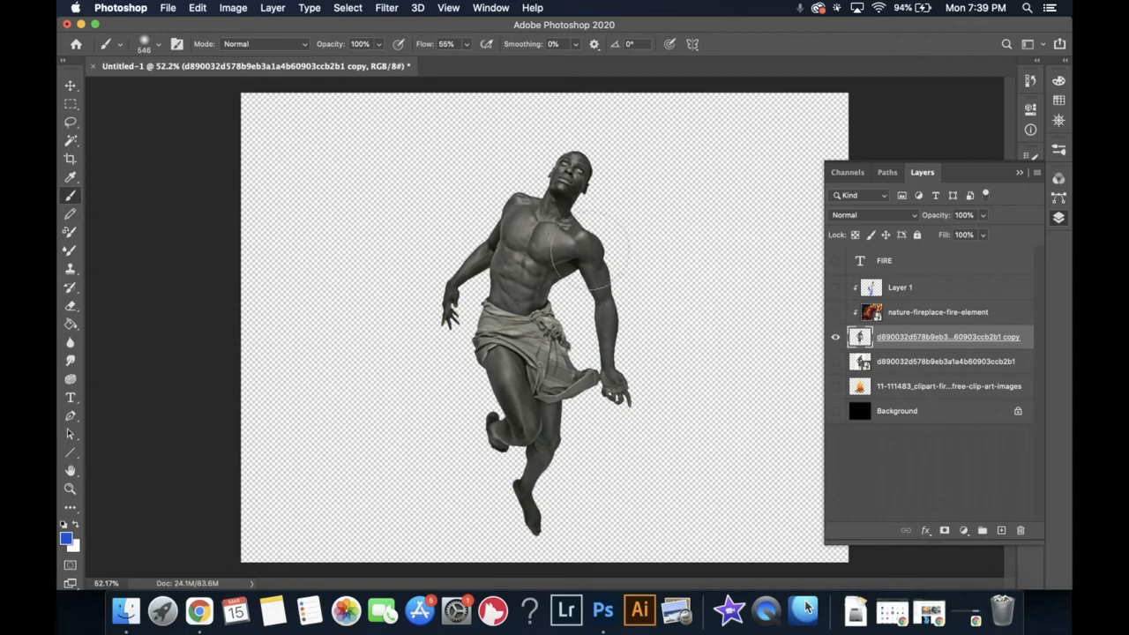
mouse_move(590, 249)
left_mouse_down("ctrl+alt")
mouse_move(484, 243)
mouse_move(507, 244)
left_mouse_up("ctrl+alt")
mouse_move(589, 243)
left_mouse_down()
mouse_move(593, 212)
mouse_move(595, 221)
left_mouse_up()
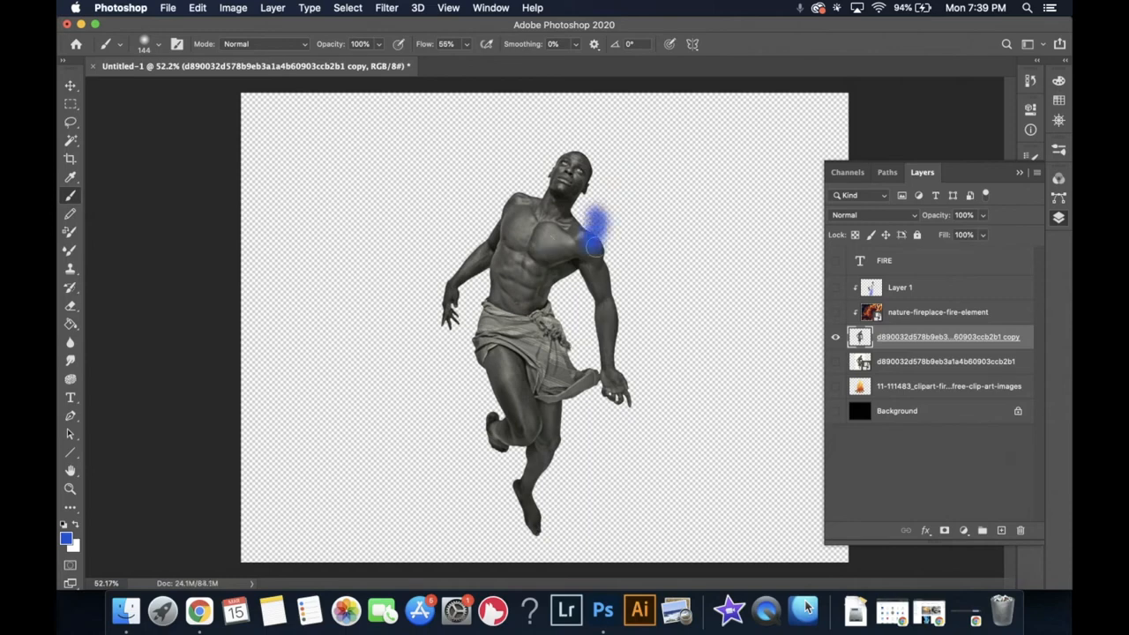
left_click_drag(521, 209, 508, 185)
mouse_move(505, 229)
left_mouse_down()
mouse_move(478, 210)
mouse_move(485, 243)
mouse_move(482, 201)
left_mouse_up()
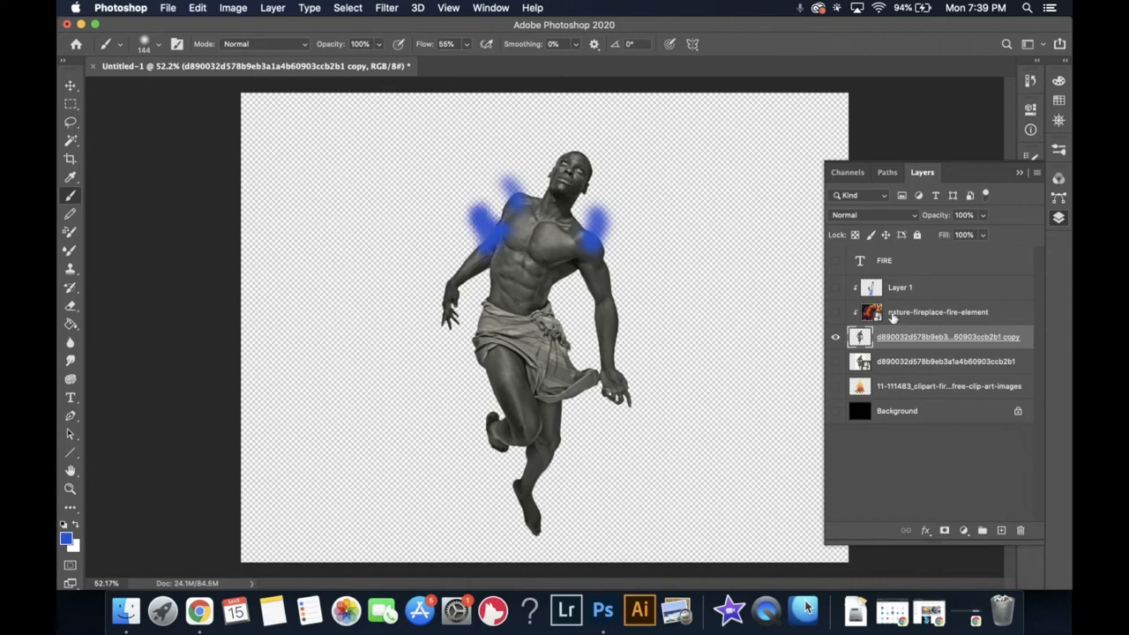
- Show the fire image and paint more strokes on the figure copy beside the right shoulder and upper arm and the left forearm
left_click(834, 314)
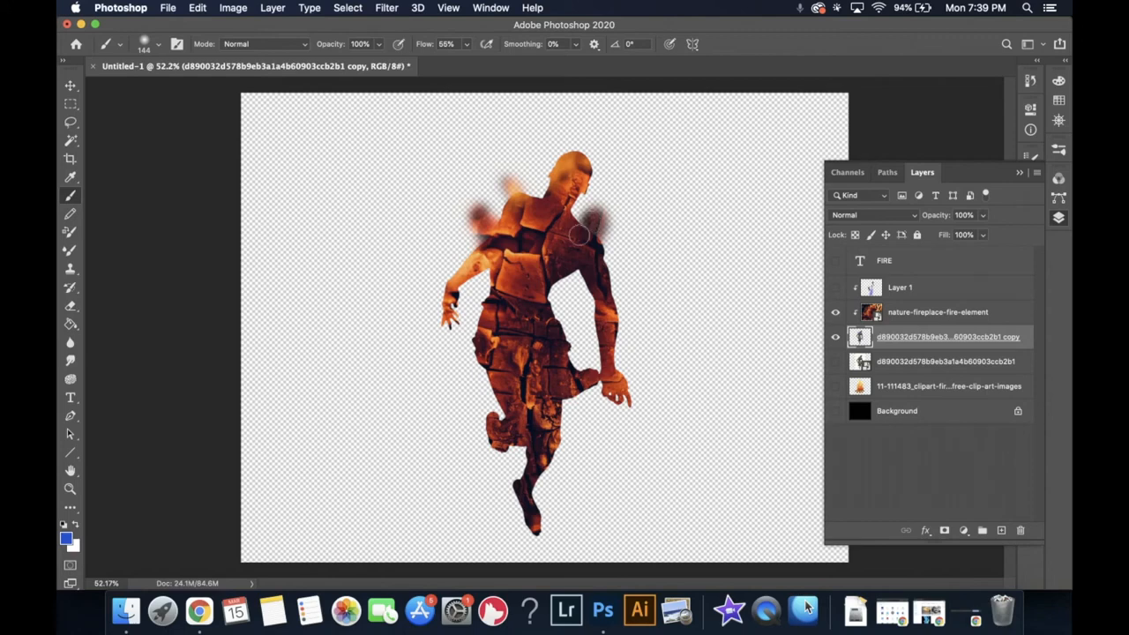
mouse_move(582, 228)
left_mouse_down()
mouse_move(619, 205)
mouse_move(604, 275)
mouse_move(613, 278)
mouse_move(596, 294)
left_mouse_up()
mouse_move(451, 275)
left_mouse_down()
mouse_move(449, 261)
mouse_move(453, 284)
left_mouse_up()
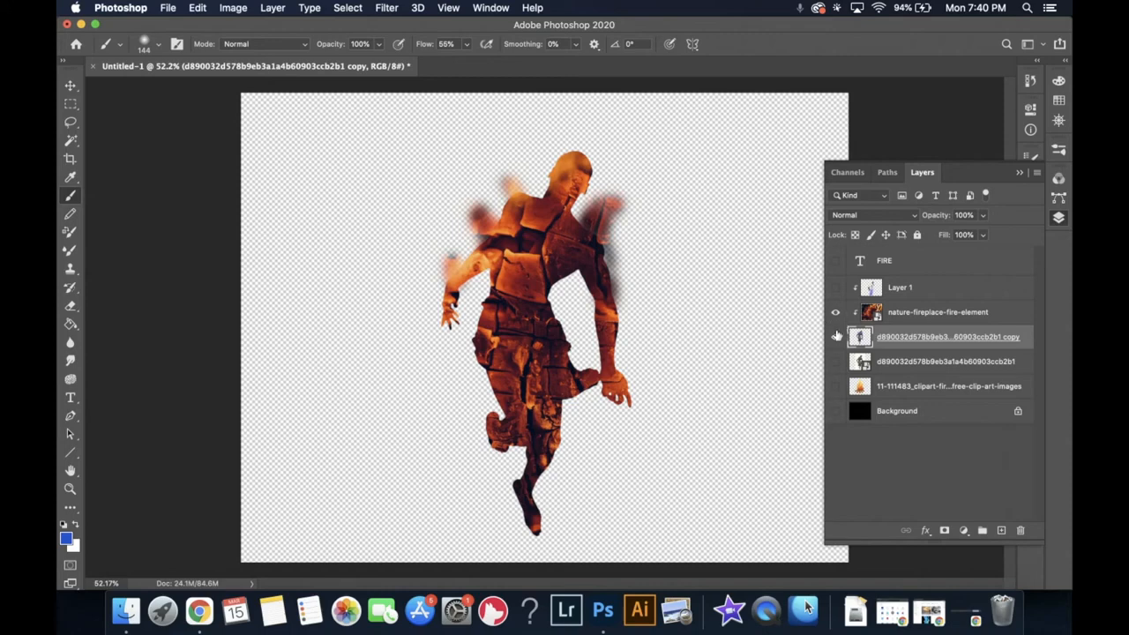
- Release the clipping mask on the fire image, then hide it and the figure copy and show the original figure layer
left_click(834, 340)
right_click(903, 310)
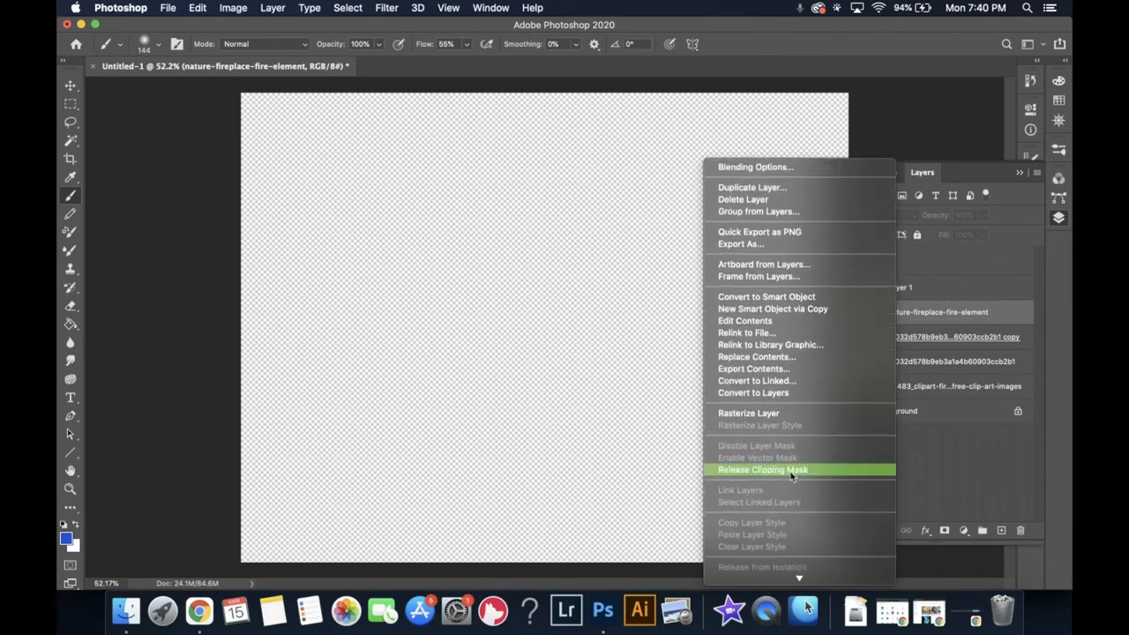
left_click(797, 469)
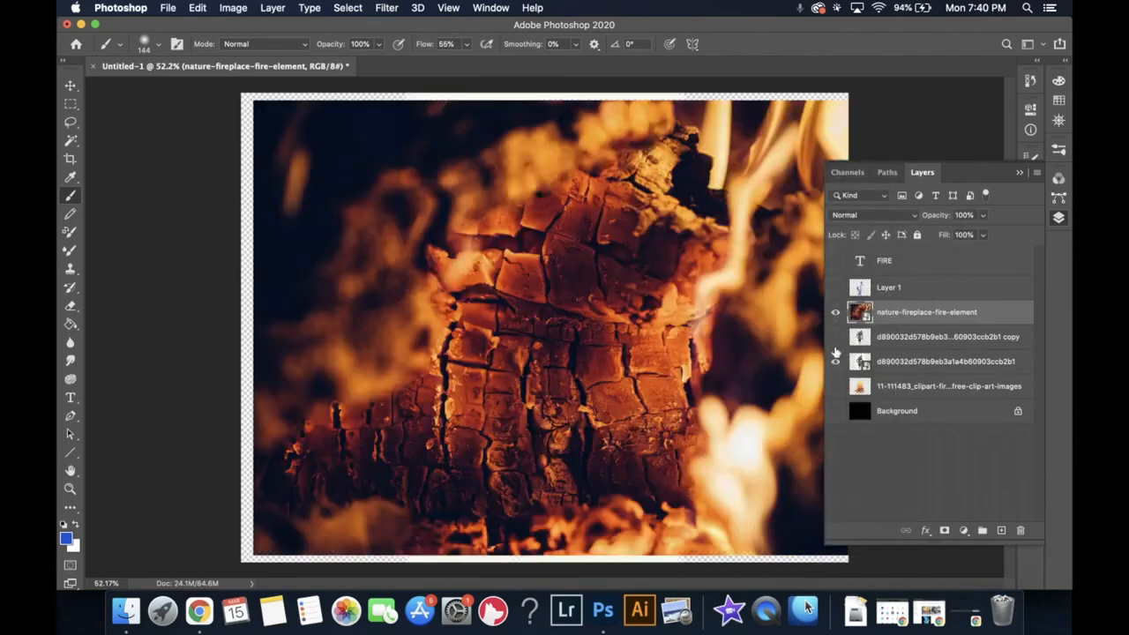
left_click(837, 313)
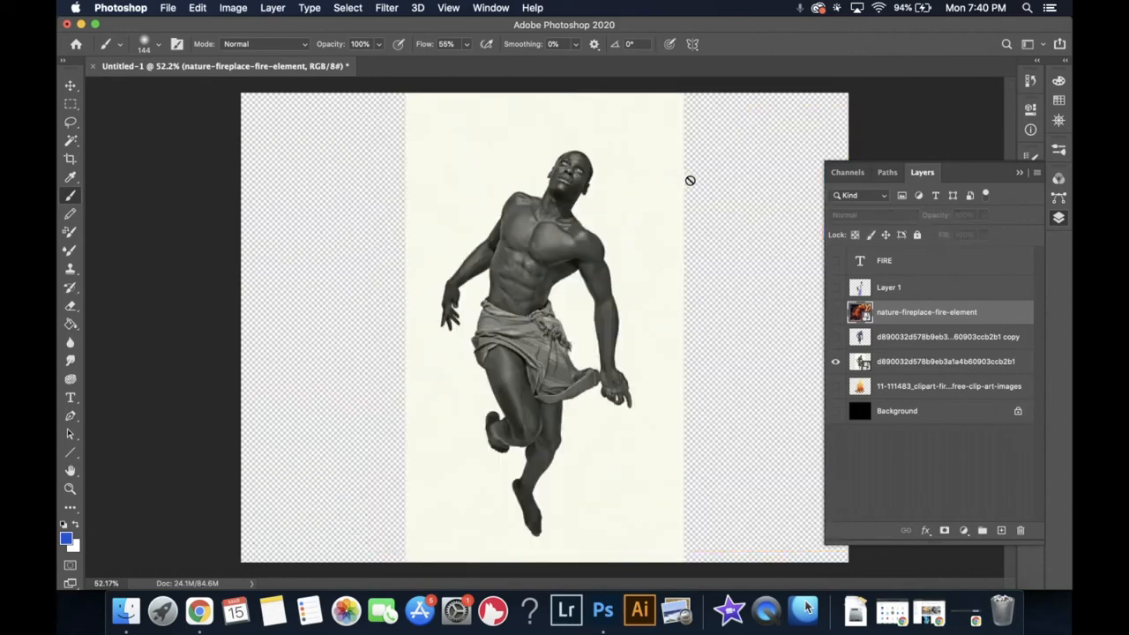
- Show the Background, move the nature-fireplace-fire-element layer directly above the original figure layer, and clip it to that layer
left_click(836, 412)
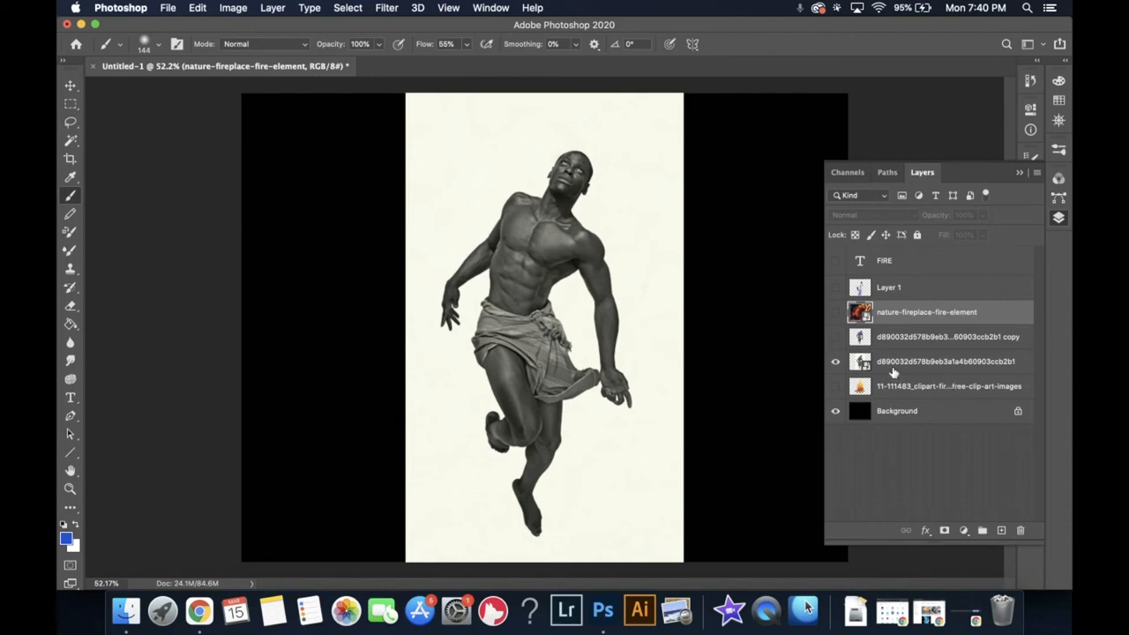
left_click_drag(882, 324, 882, 345)
right_click(882, 342)
mouse_move(799, 582)
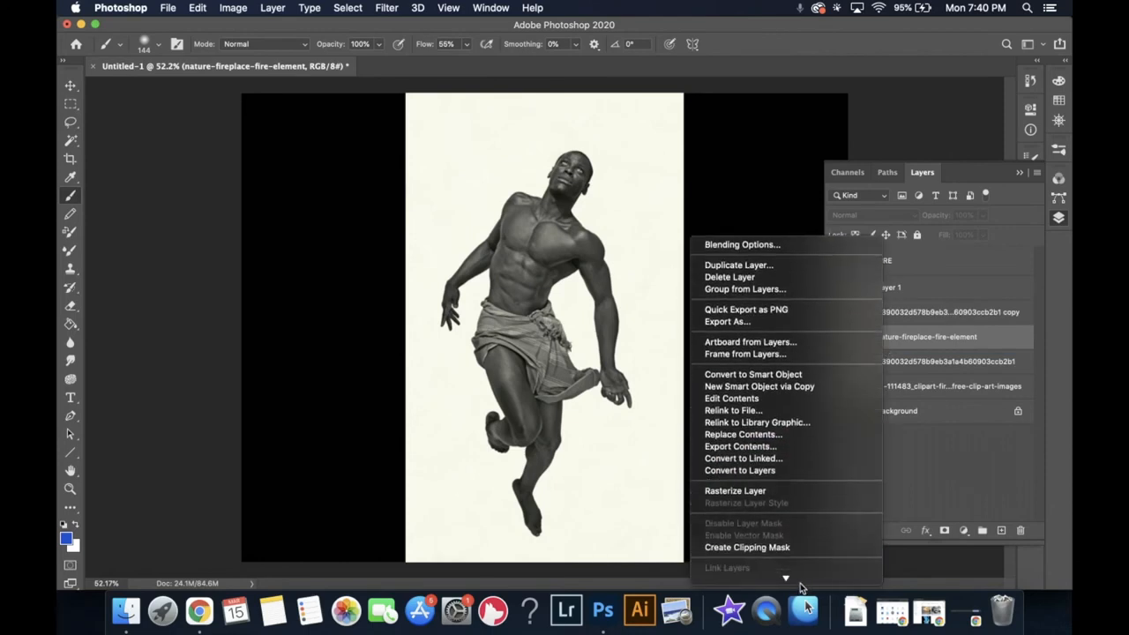
left_click(788, 475)
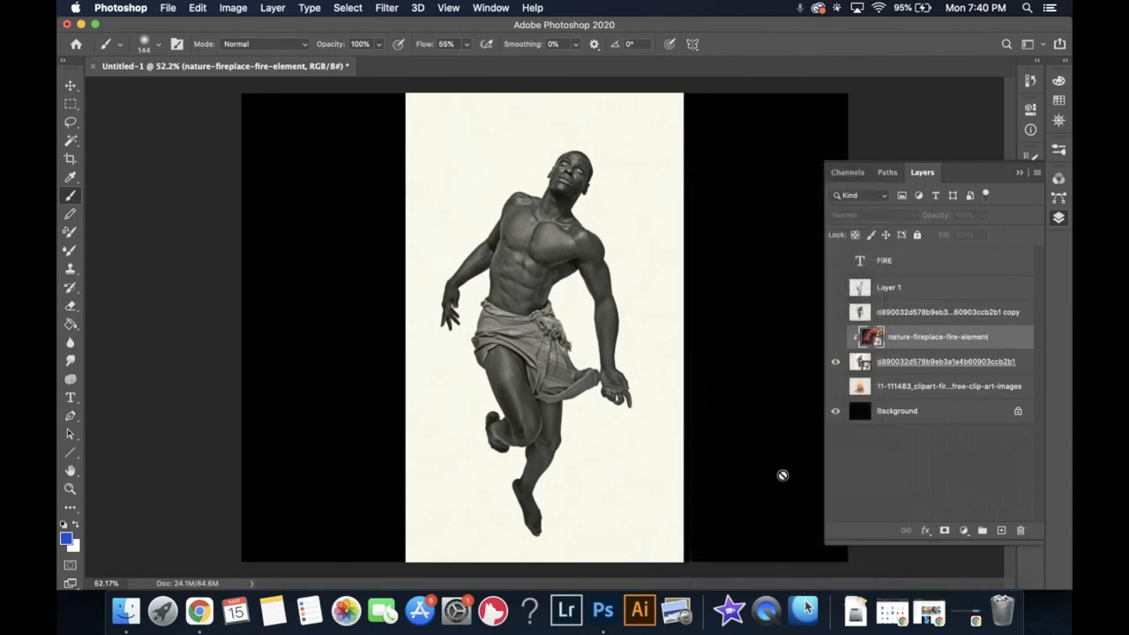
- Move the fire image directly above the figure copy, clip it to that copy, and show the copy instead of the original figure
left_click(835, 339)
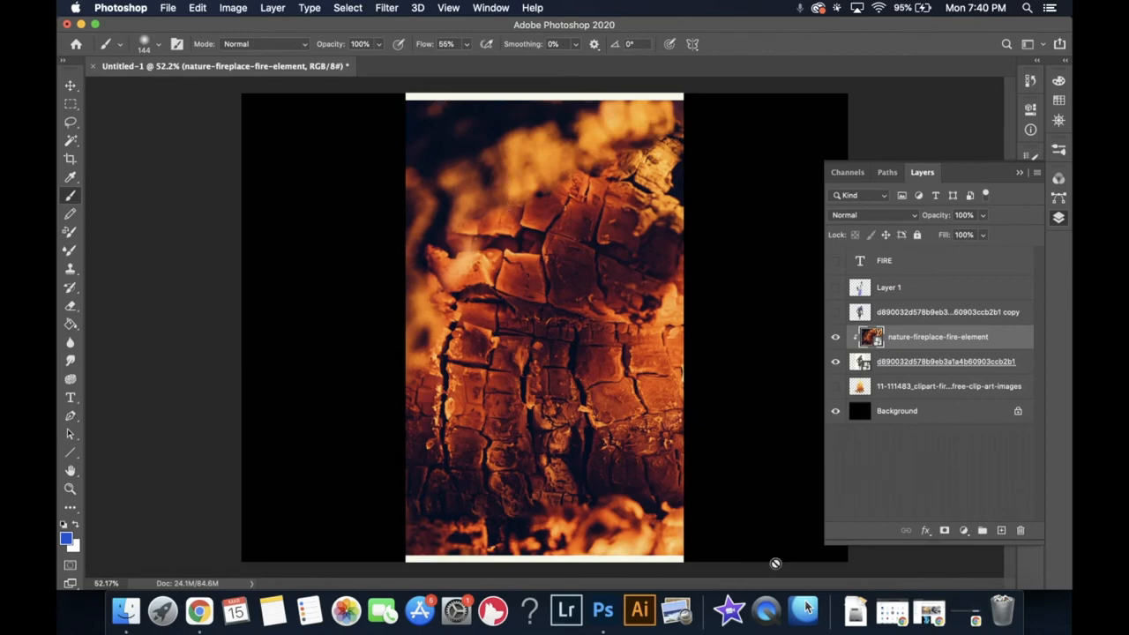
left_click_drag(900, 340, 898, 312)
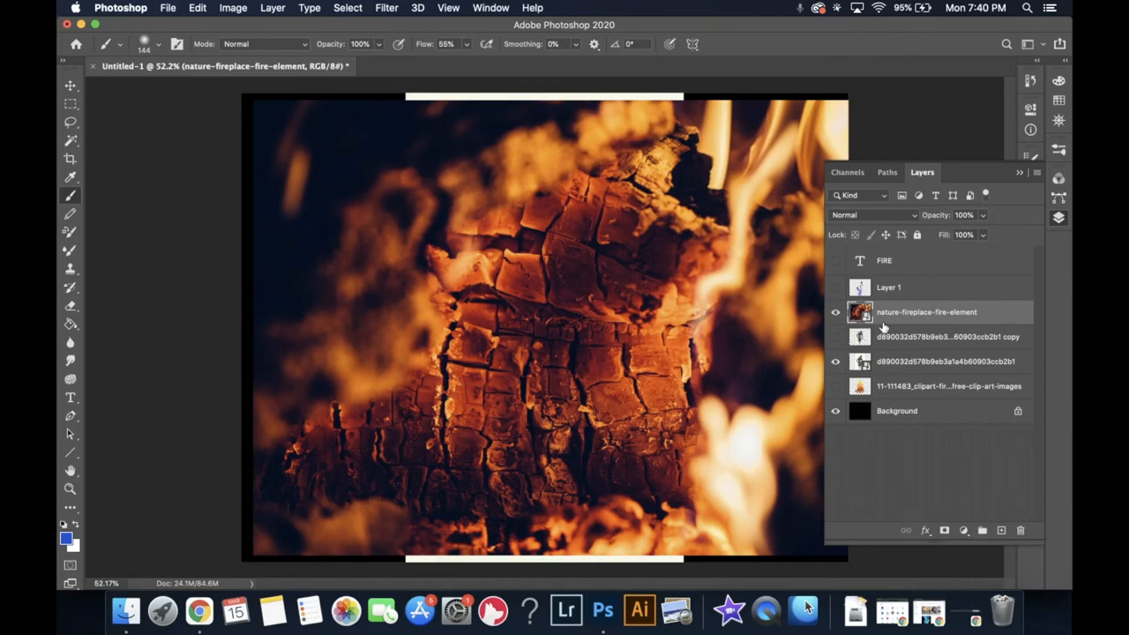
right_click(885, 327)
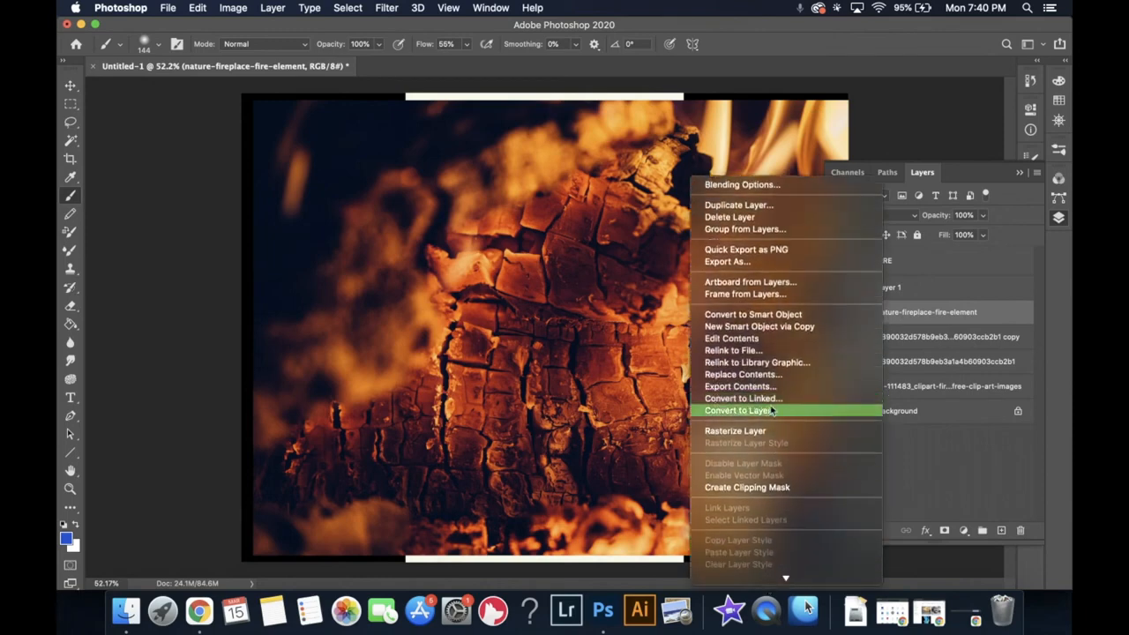
left_click(760, 485)
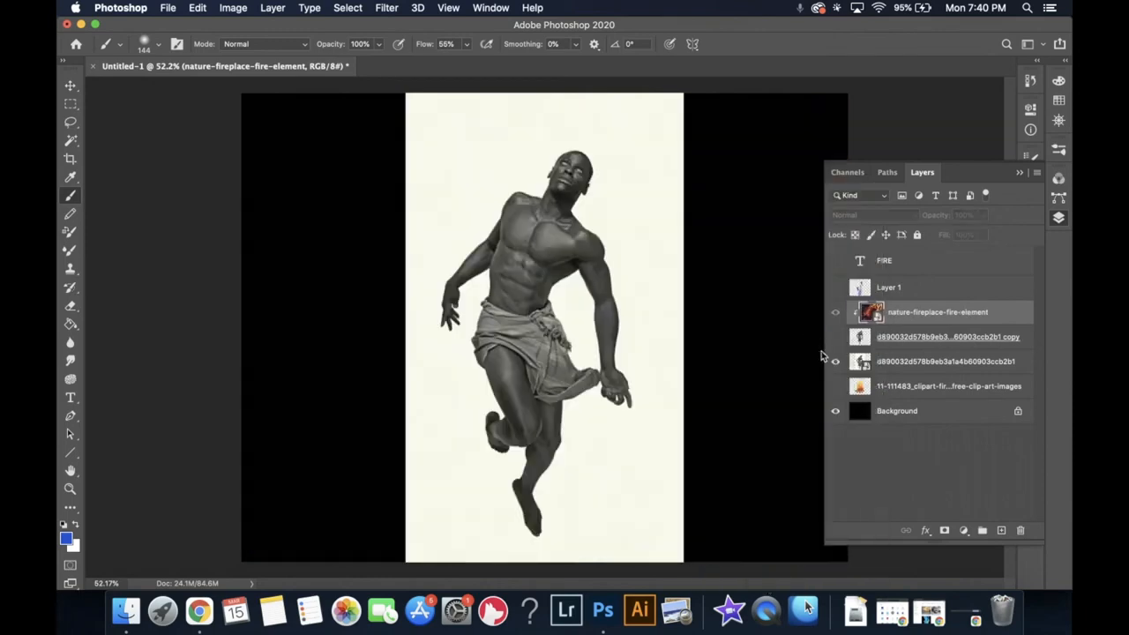
left_click(836, 361)
left_click(835, 336)
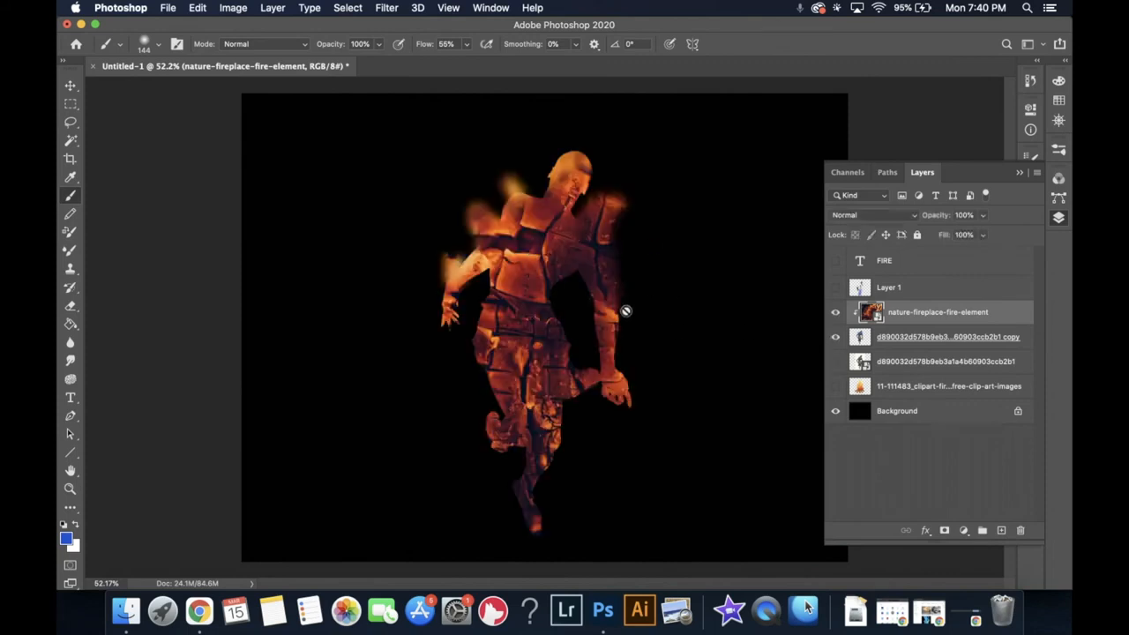
- Compare the clipped result with the figure copy and the fire image switched off and on
left_click(835, 336)
left_click(834, 336)
left_click(835, 338)
left_click(834, 313)
- Release the fire image's clipping mask and move the layer to the top of the stack, above the FIRE text layer
right_click(900, 317)
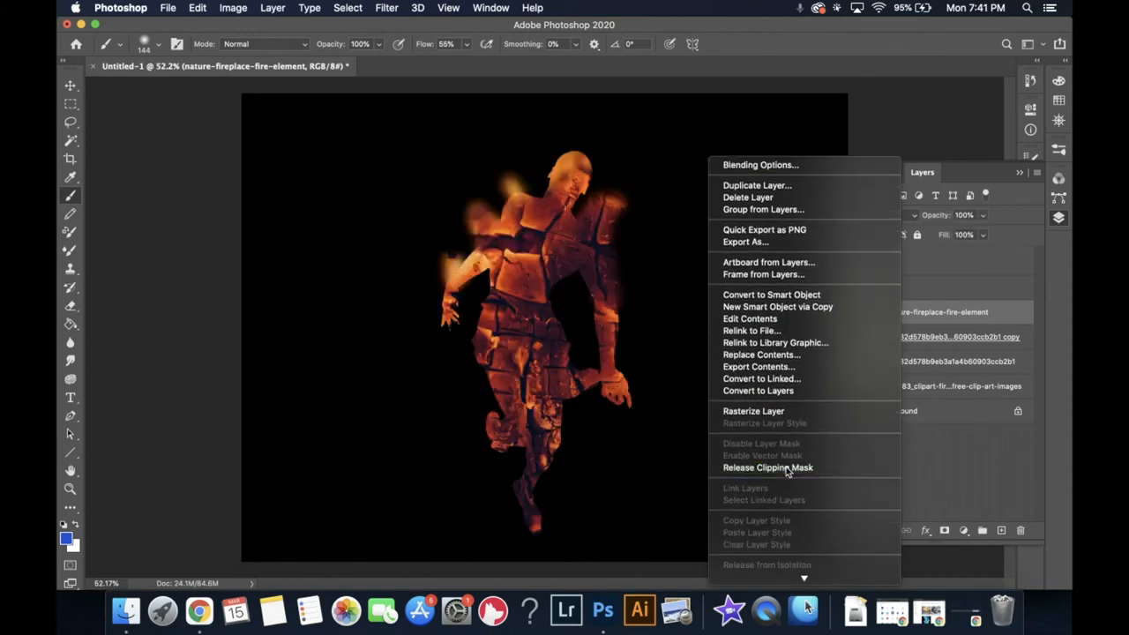
left_click(780, 468)
left_click_drag(893, 316, 891, 254)
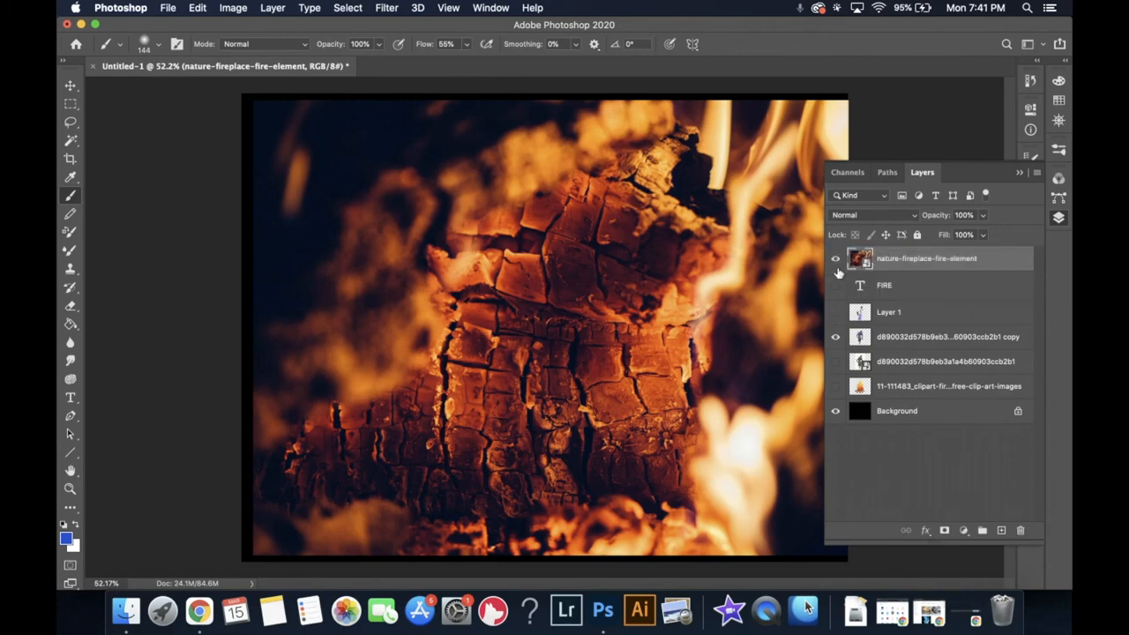
- Show the FIRE text, hide the figure copy, and clip the visible fire image to the text layer
left_click(836, 259)
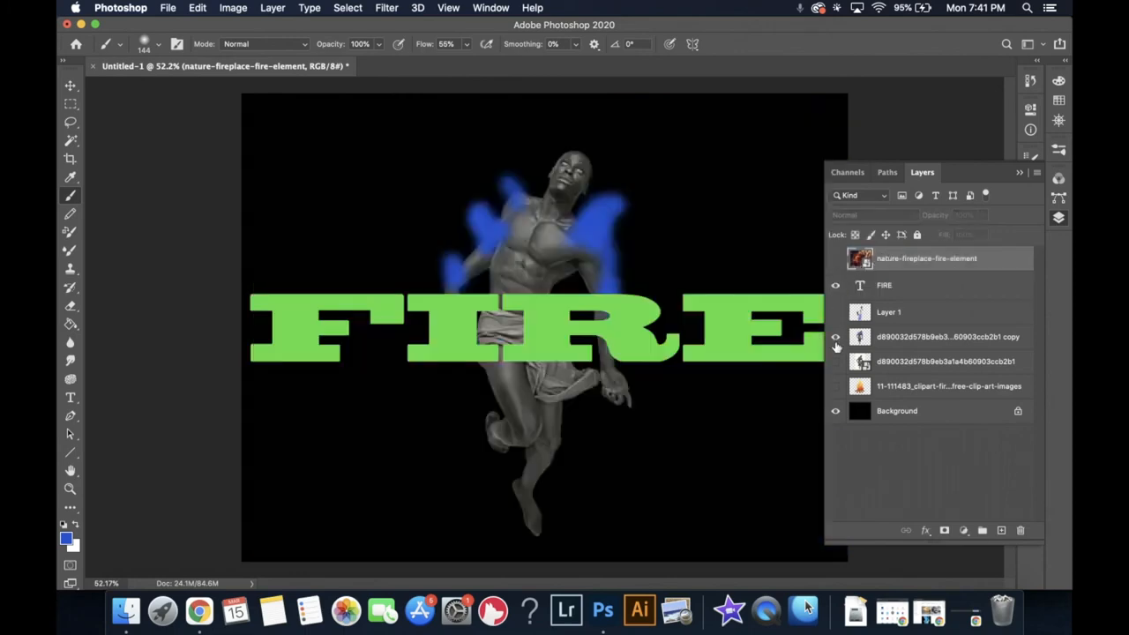
left_click(834, 341)
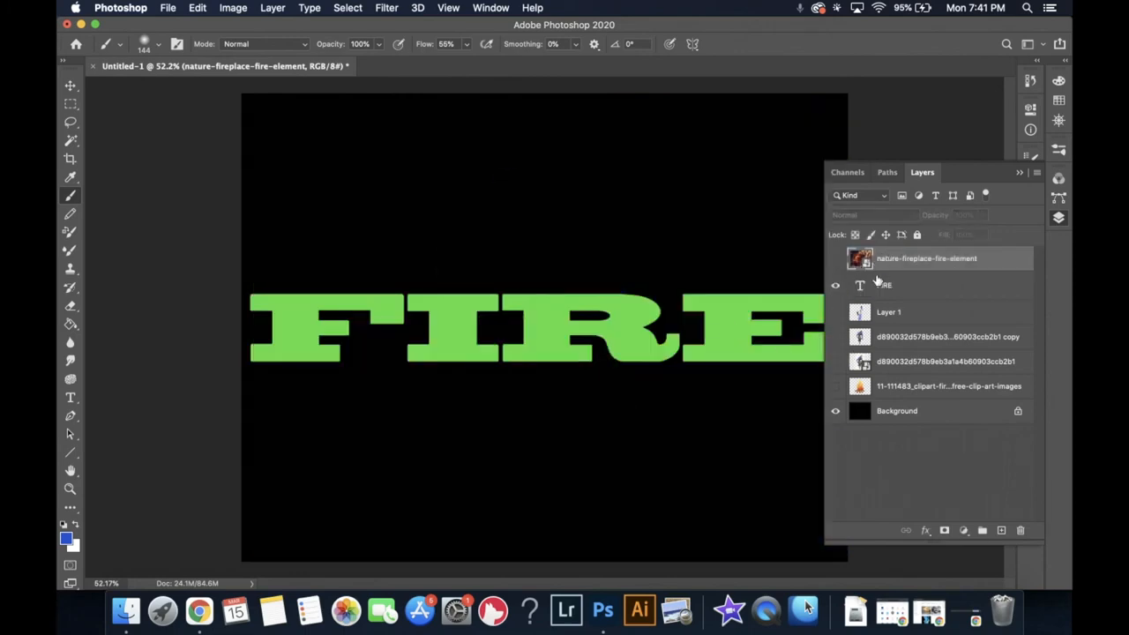
left_click(836, 258)
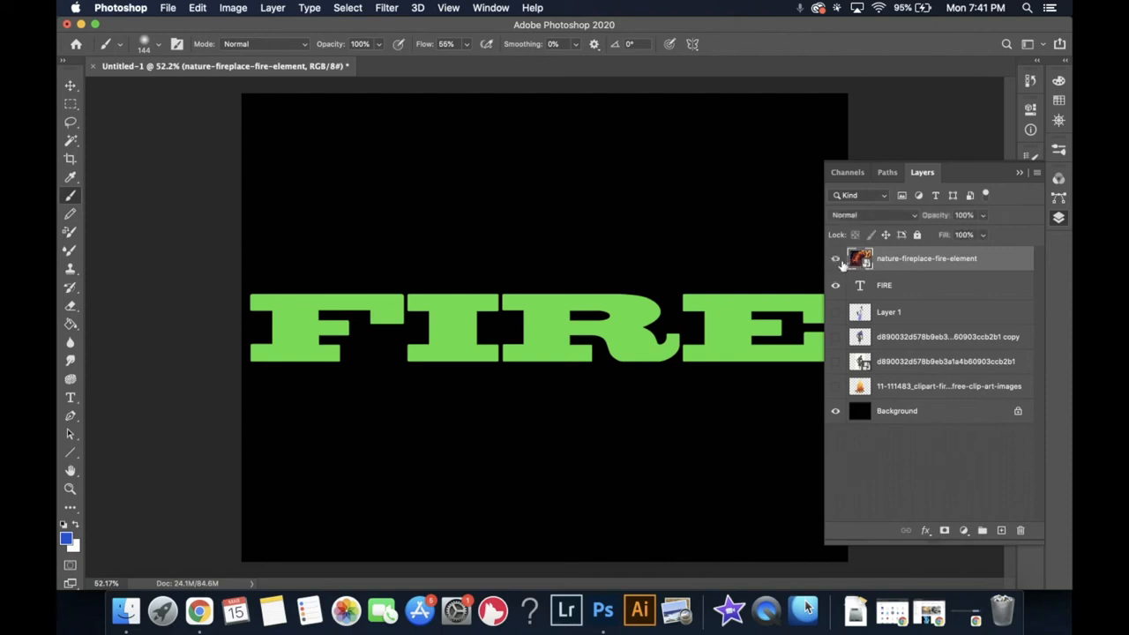
right_click(877, 261)
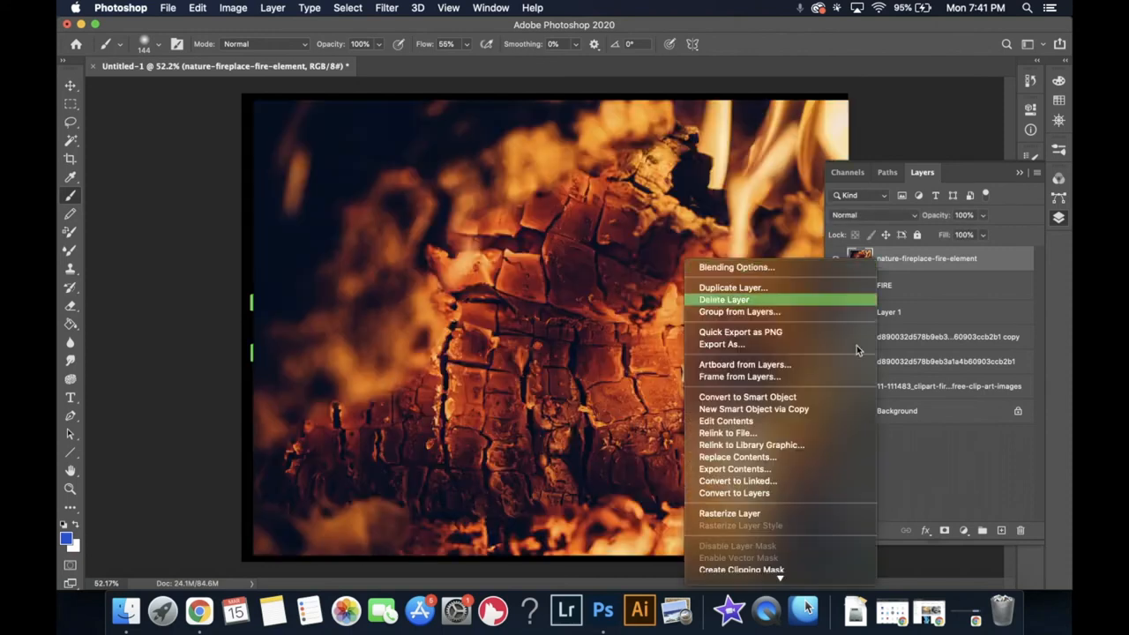
left_click(785, 569)
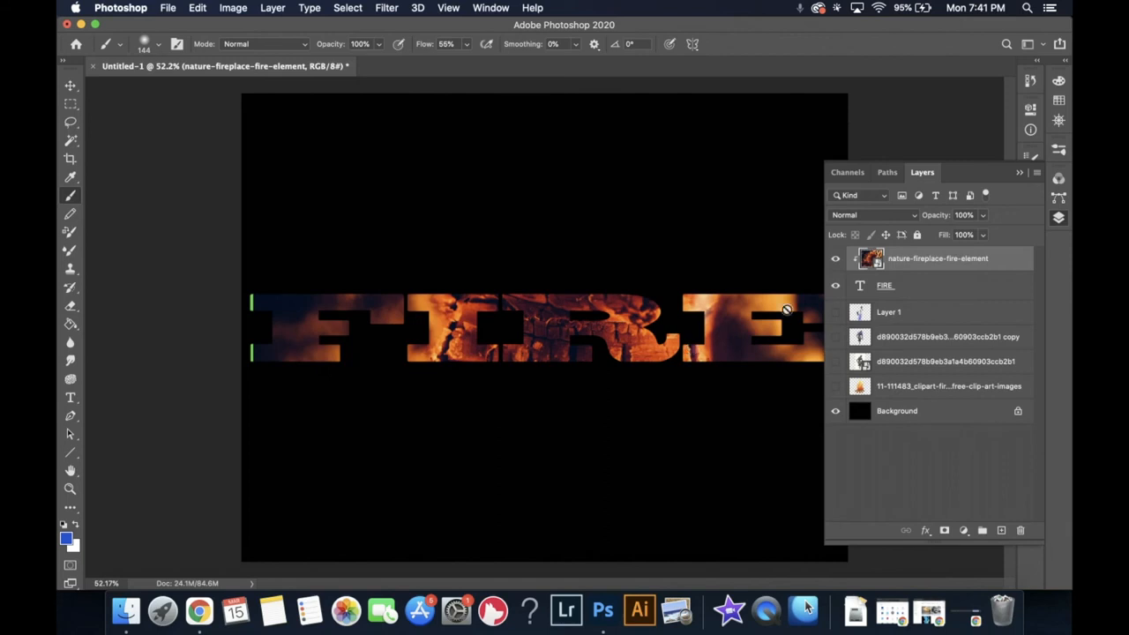
- Enlarge the clipped fire image with Free Transform and shift it so that it fills every letter of the FIRE text
left_click(1057, 220)
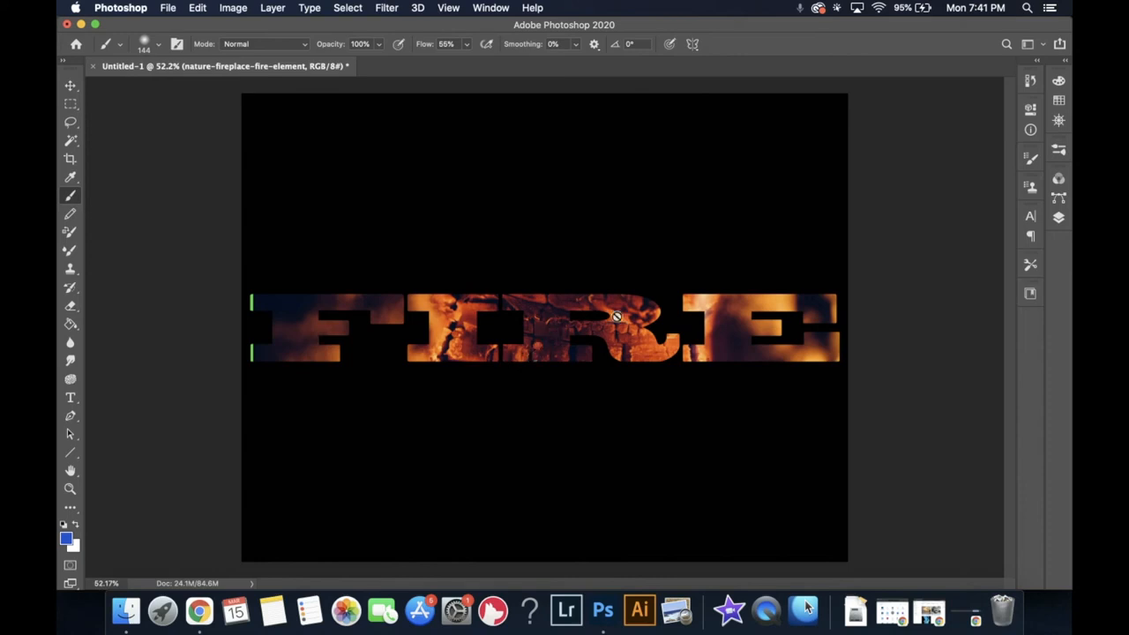
left_click(1059, 218)
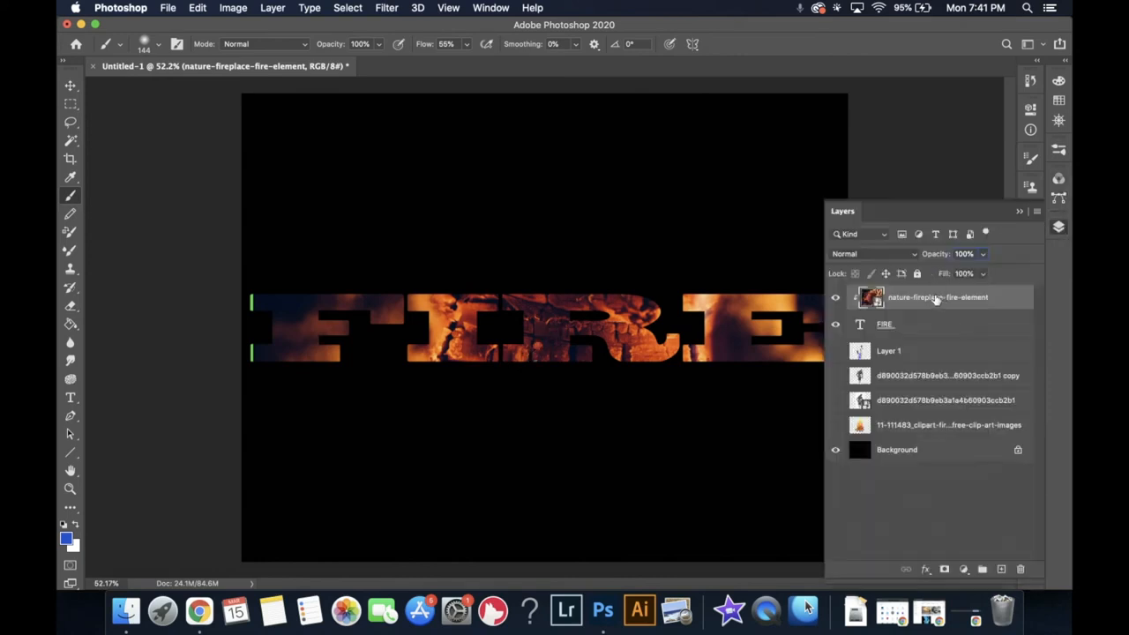
key("super+t")
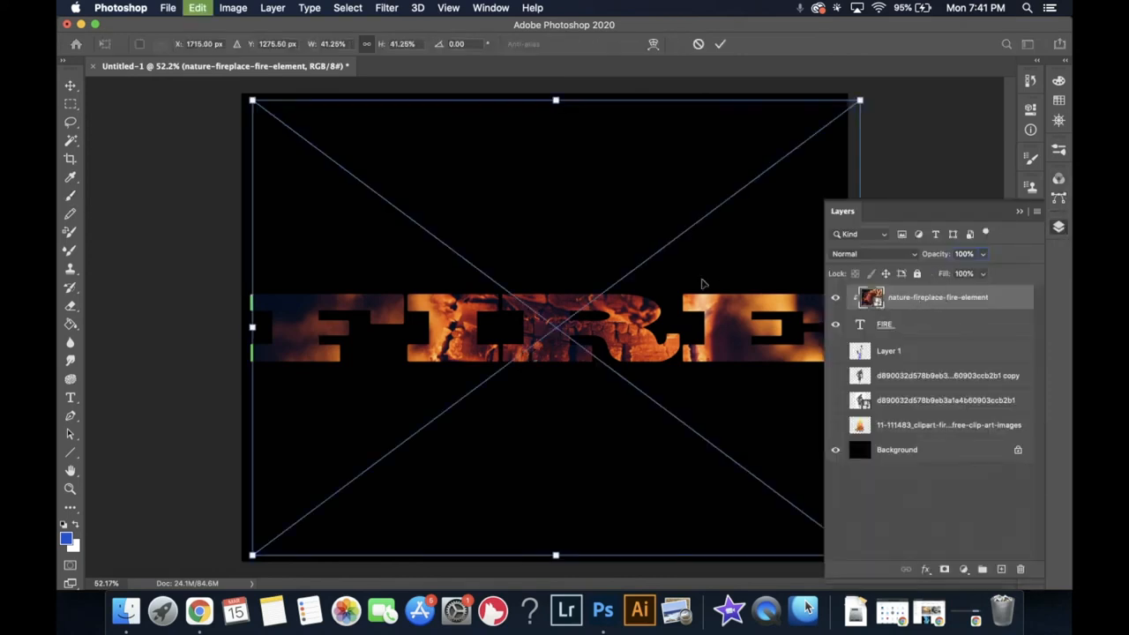
left_click_drag(252, 327, 113, 323)
left_click_drag(406, 340, 386, 494)
key("Return")
key("b")
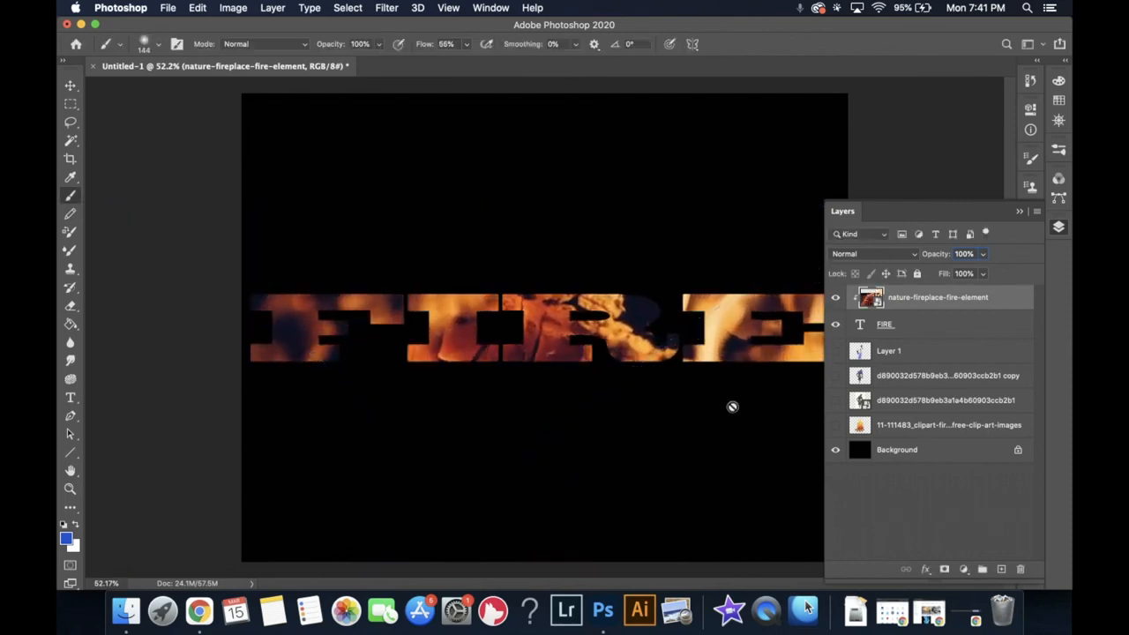
left_click(1059, 228)
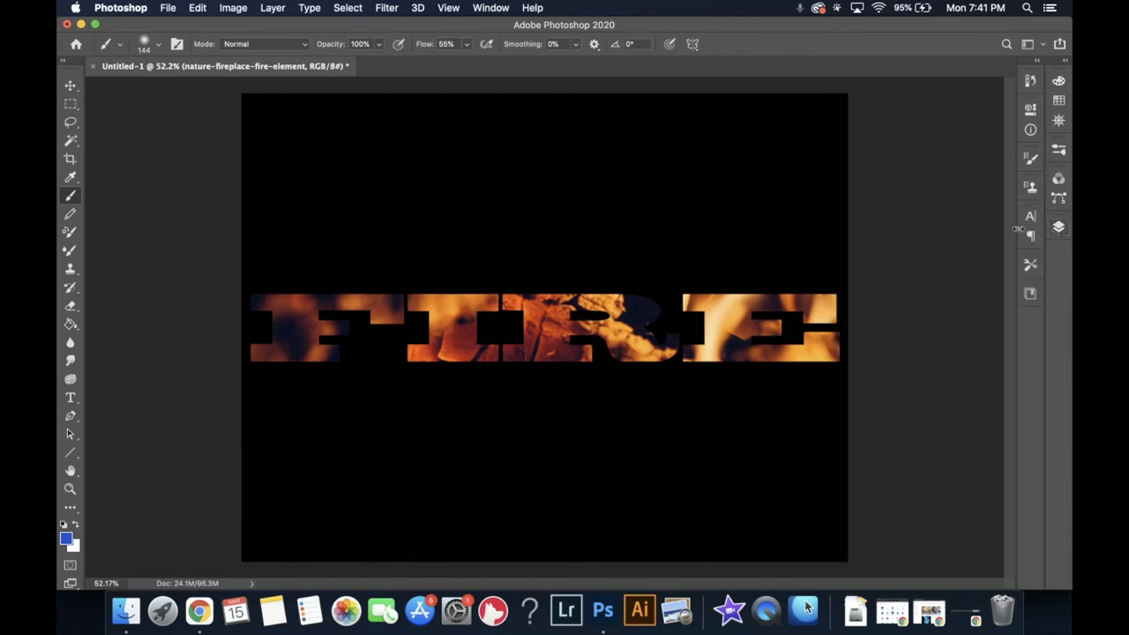
left_click(305, 47)
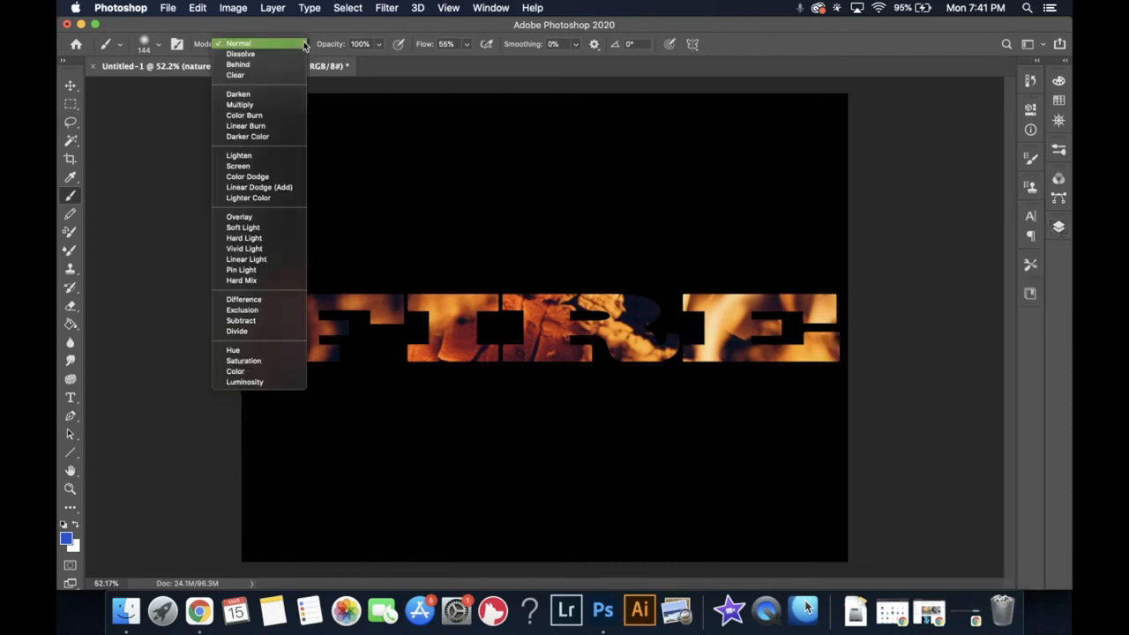
left_click(305, 44)
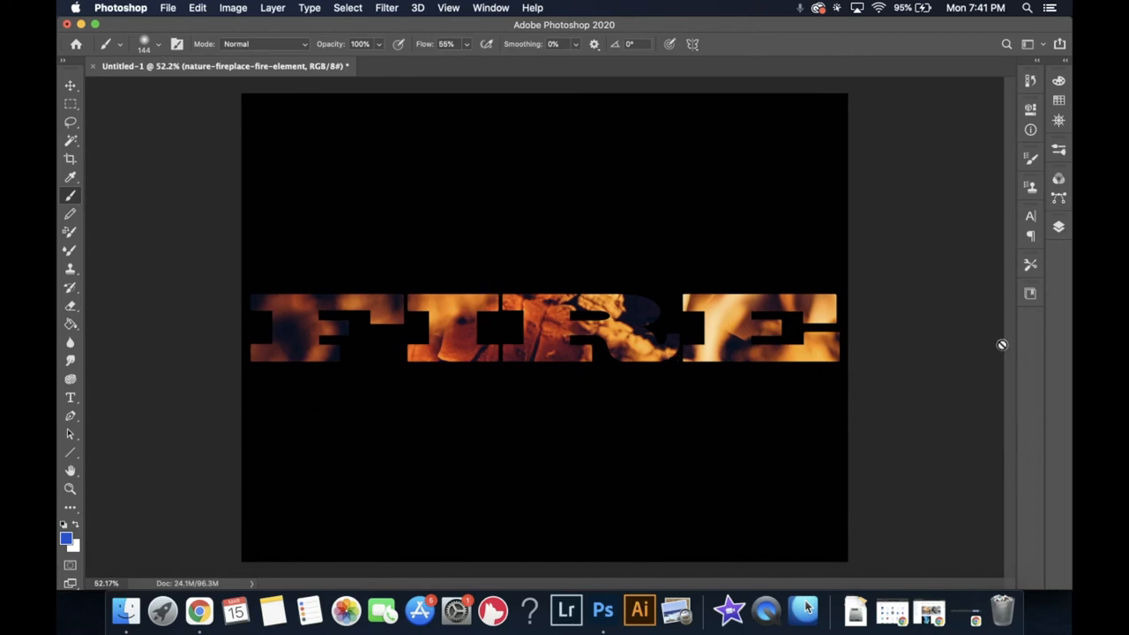
left_click(1059, 228)
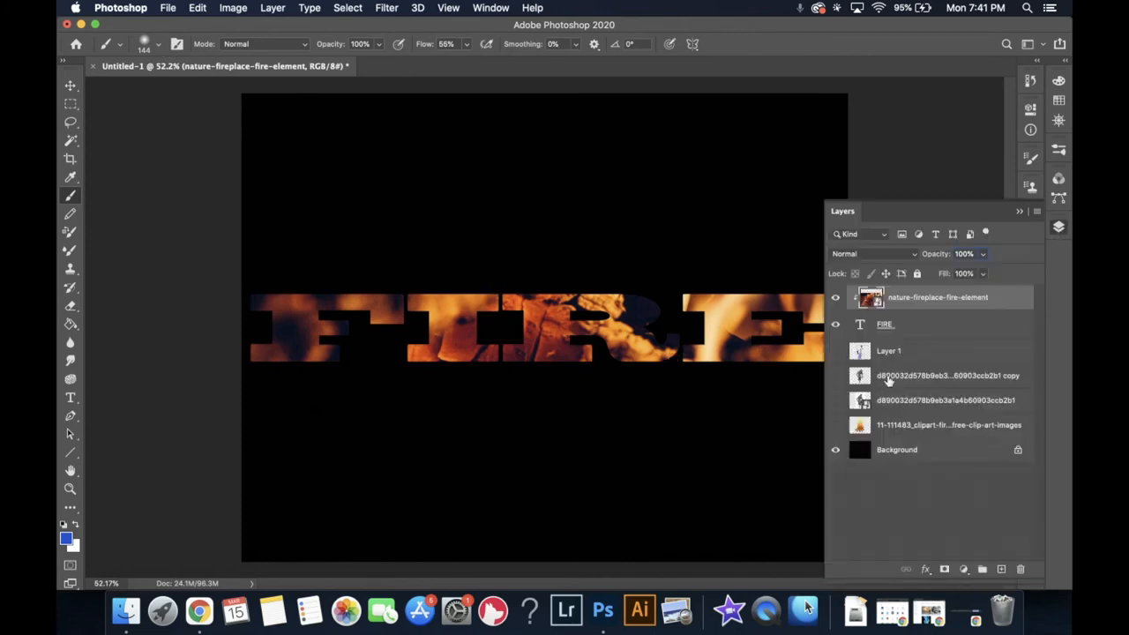
- Select all of the FIRE text with the Type tool and change its font to Luminari
left_click(903, 335)
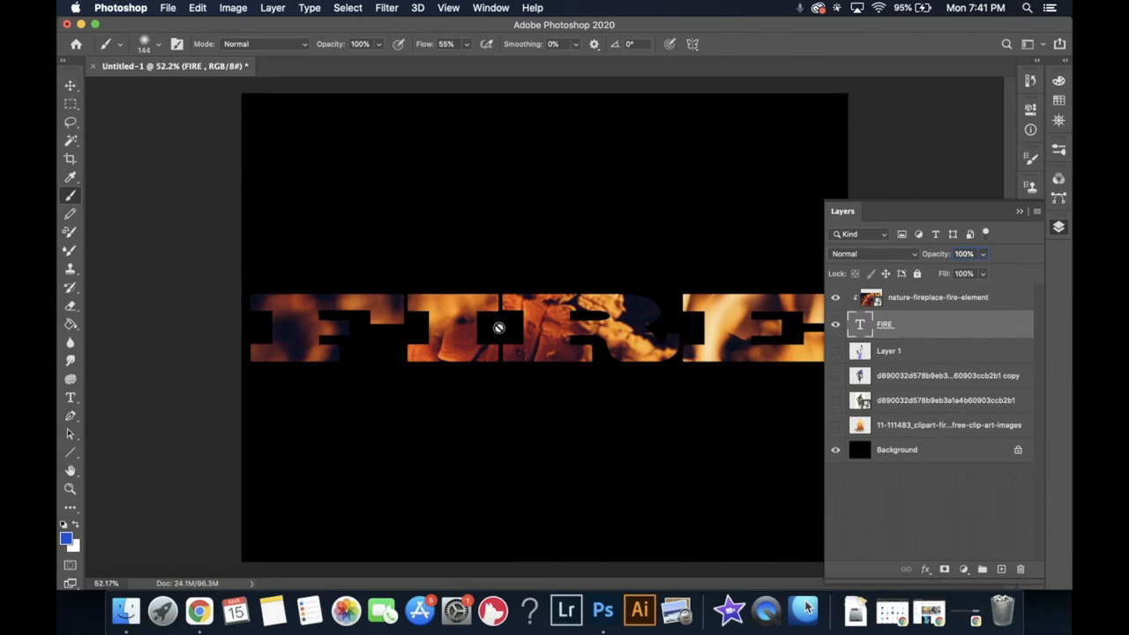
key("t")
left_click(572, 336)
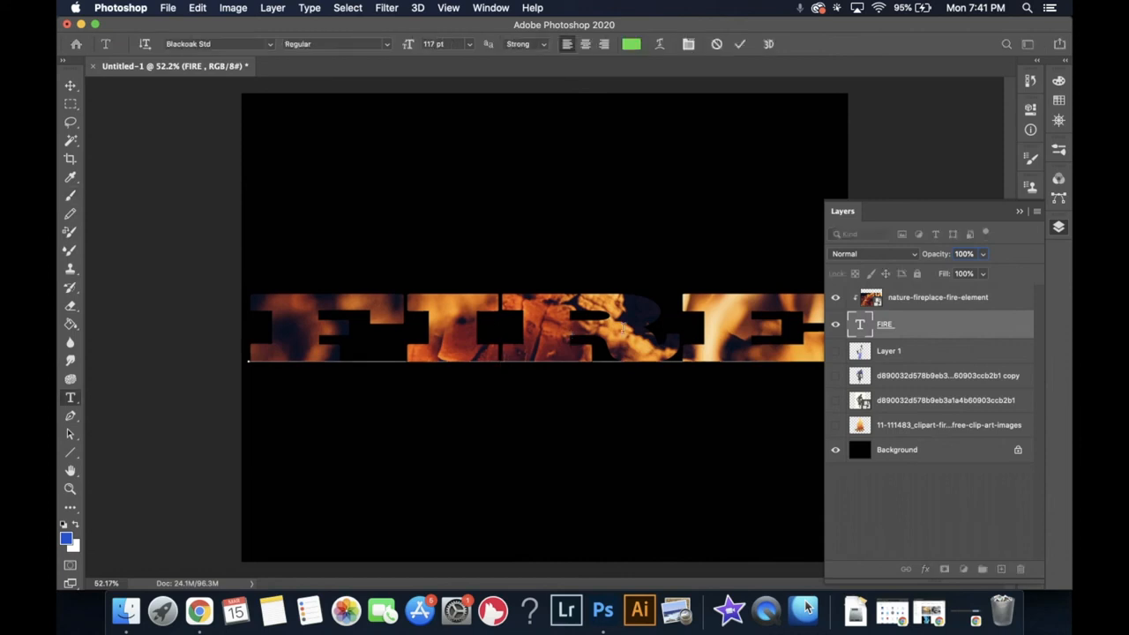
left_click_drag(768, 304, 302, 112)
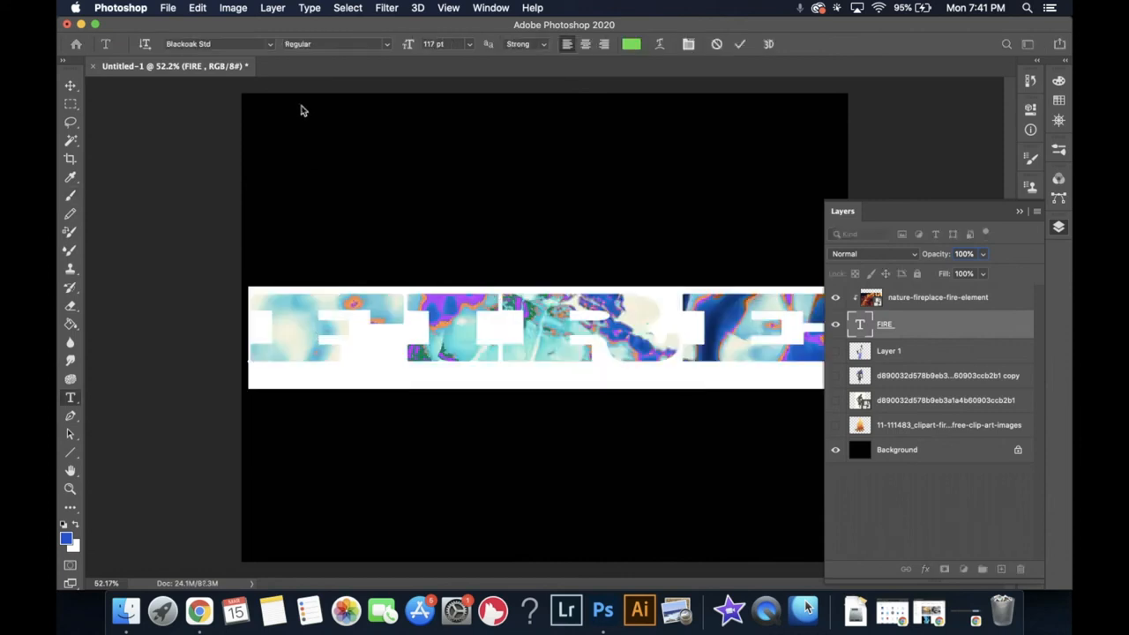
left_click(269, 44)
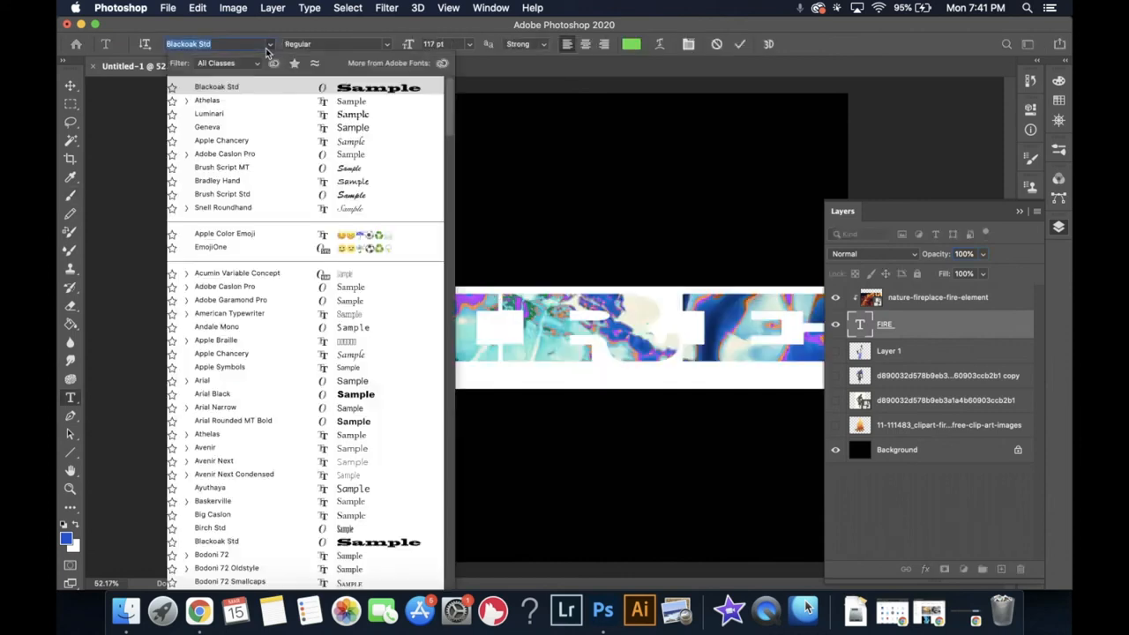
left_click(284, 123)
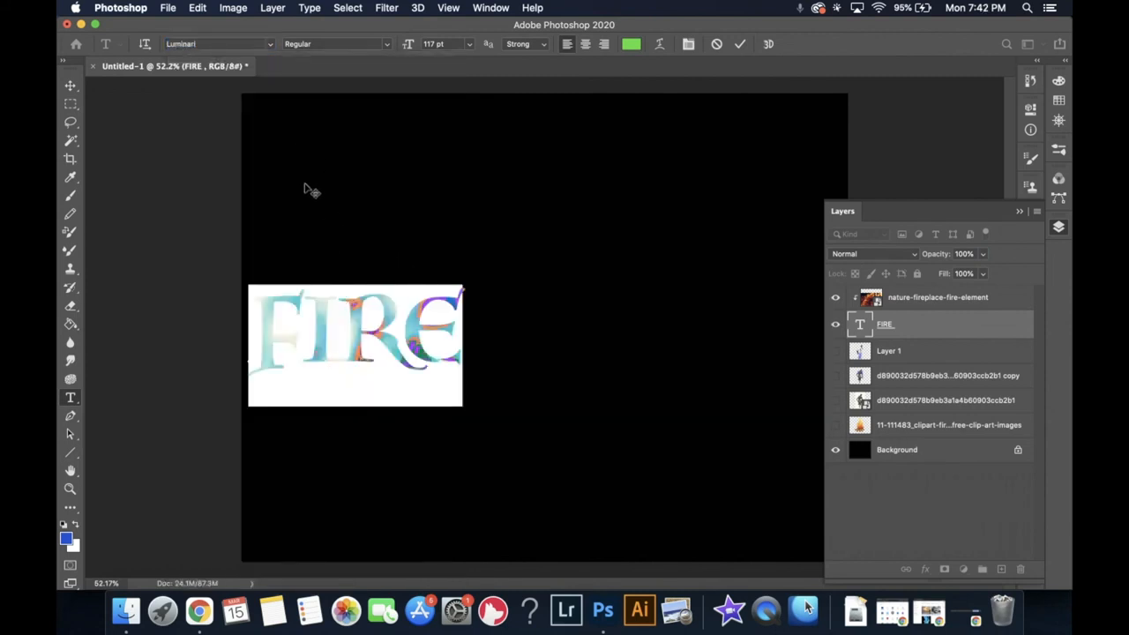
- Set the FIRE text's size to 239 pt and check which font styles are available
left_click(476, 344)
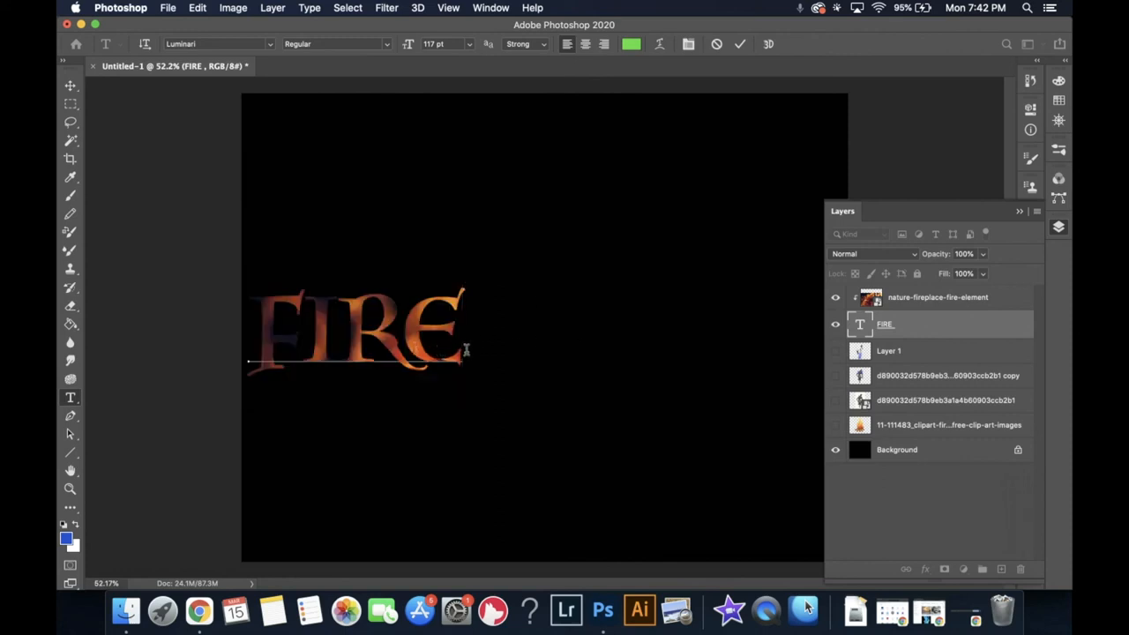
left_click_drag(465, 350, 252, 332)
left_click_drag(410, 44, 494, 53)
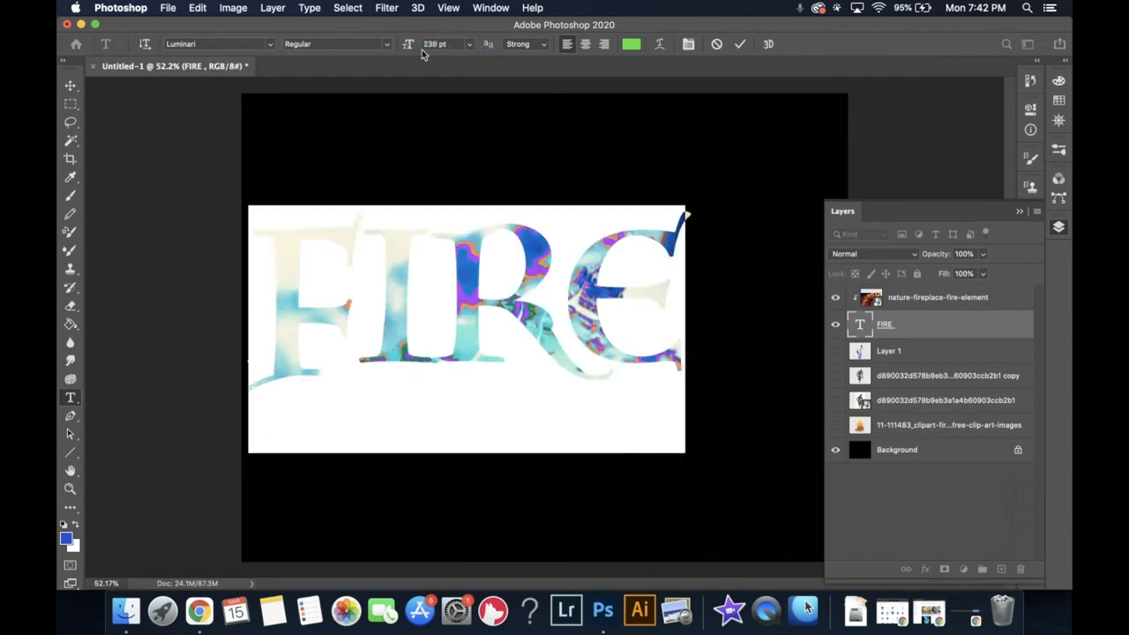
left_click(385, 47)
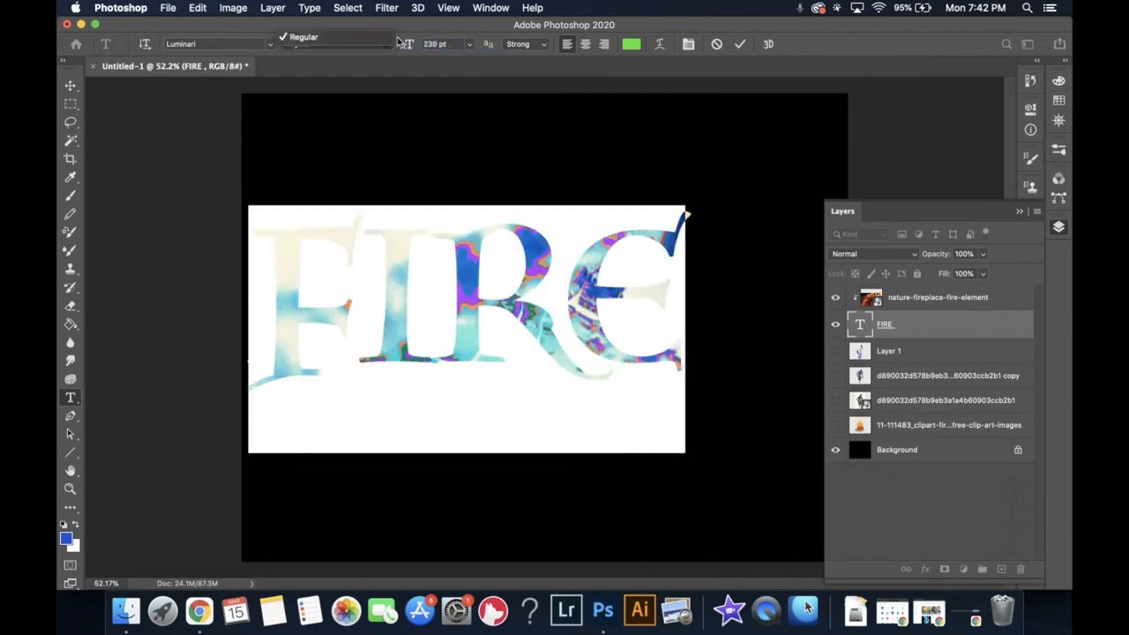
left_click(384, 44)
- Finish editing the FIRE text and undo its font and size changes
left_click(544, 280)
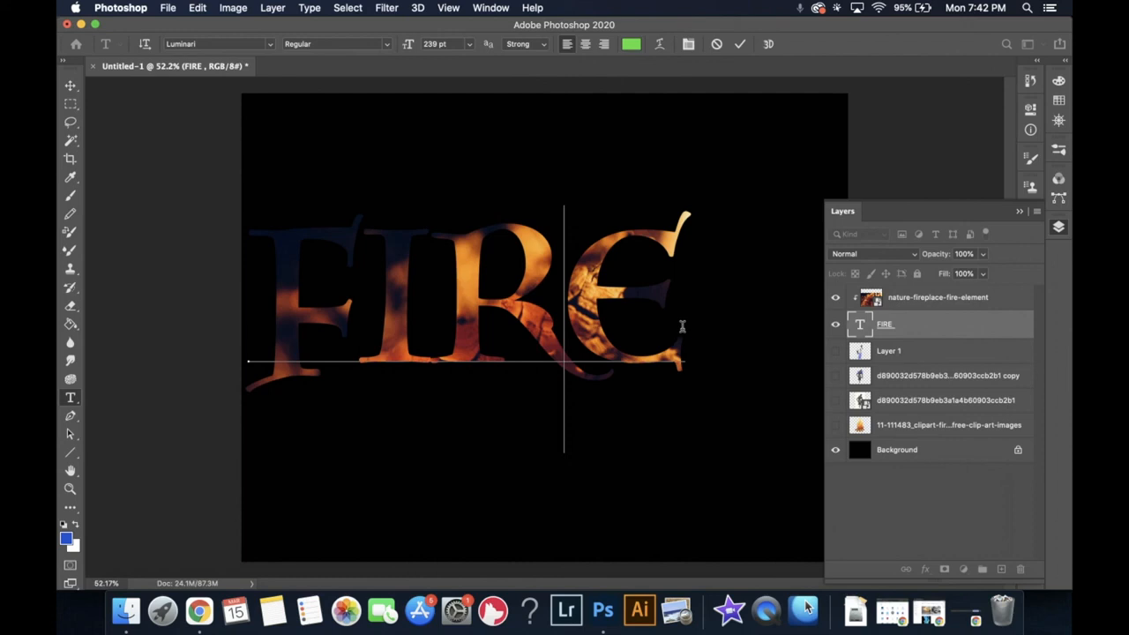
left_click_drag(681, 327, 265, 306)
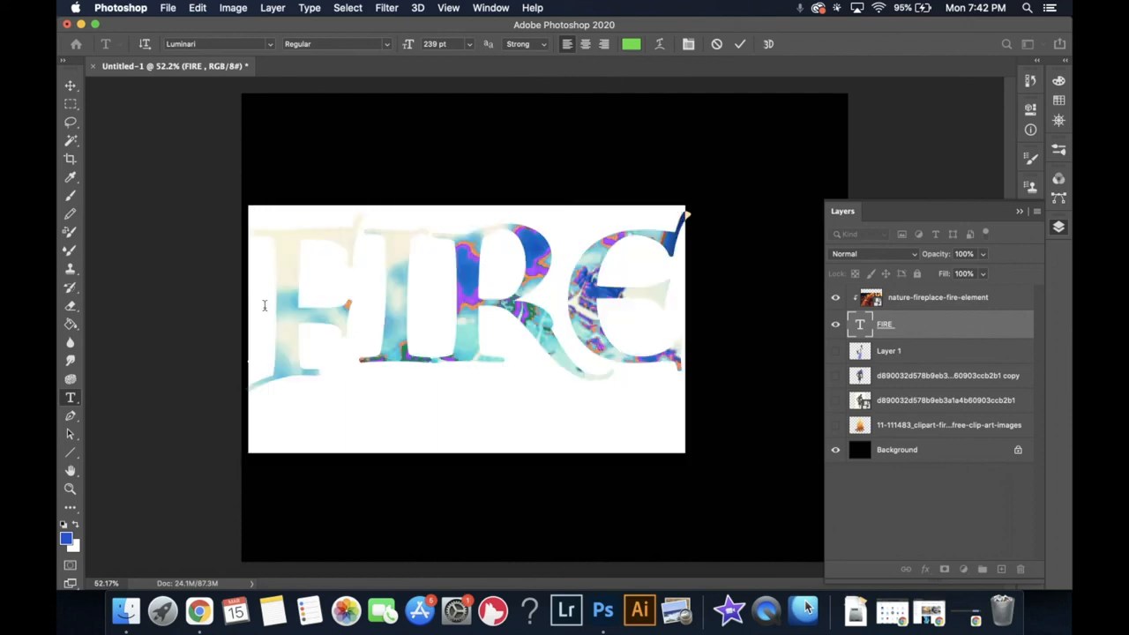
key("super")
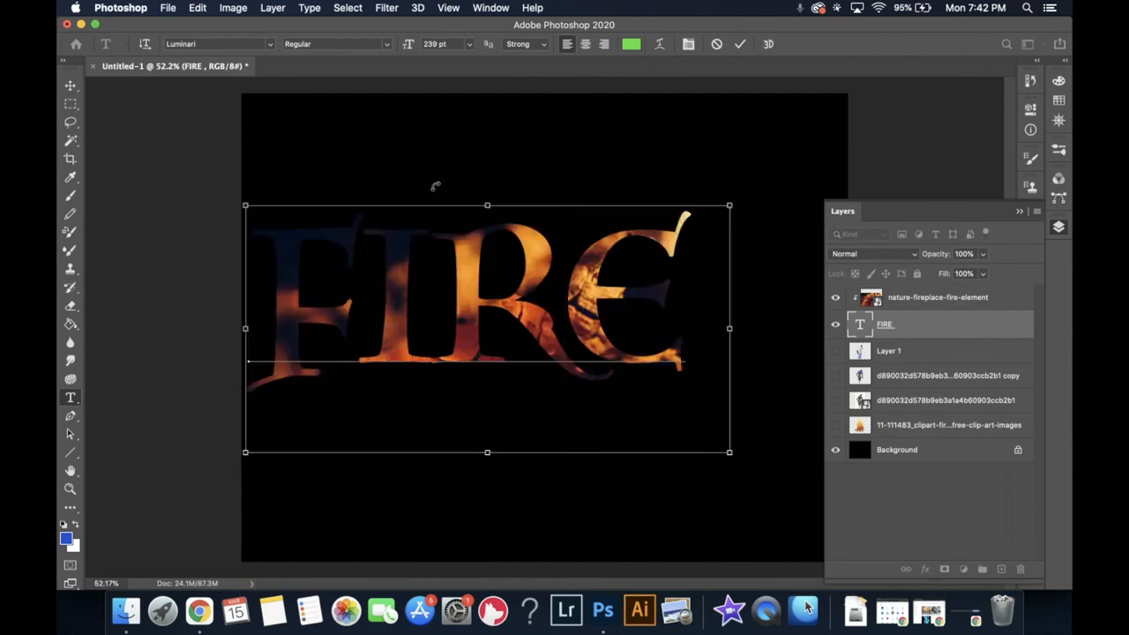
key("super")
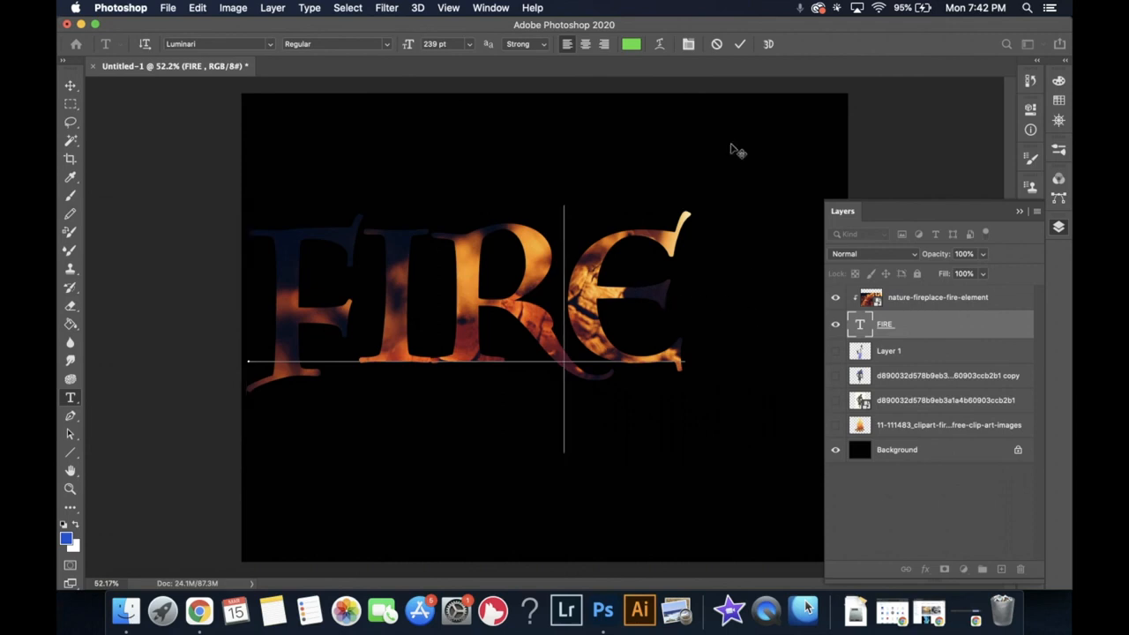
left_click(740, 44)
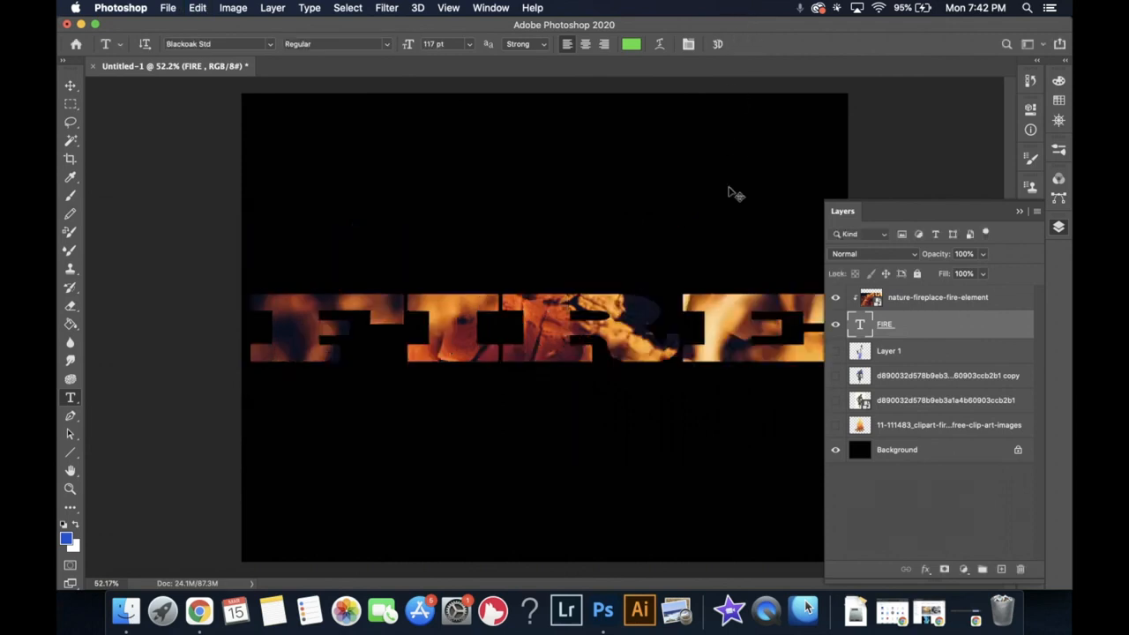
key("super+z")
key("super+shift+z")
- Hide the layer list and display the character formatting settings for the FIRE text
left_click(1065, 228)
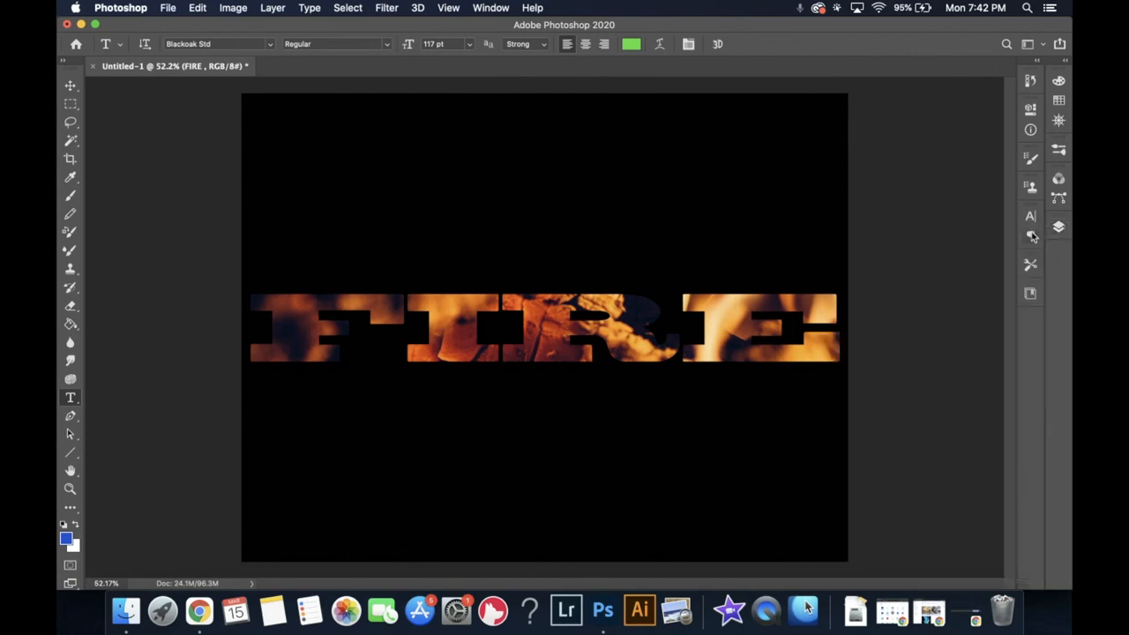
left_click(1030, 235)
left_click(1032, 220)
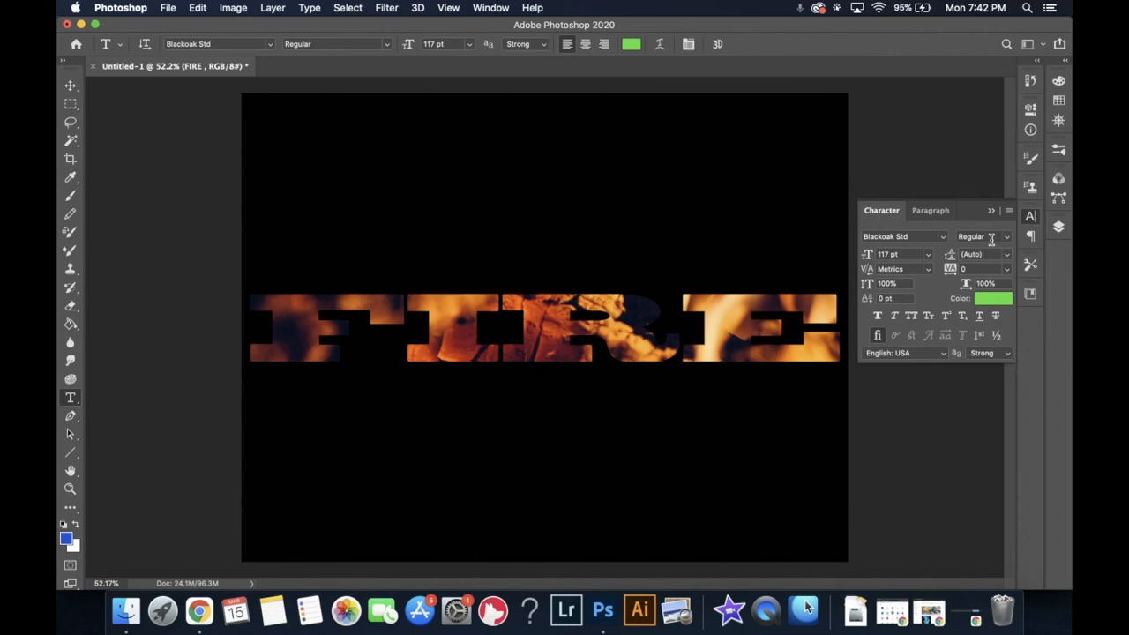
- Stretch the FIRE text taller by setting its vertical scale to 301%
left_click(882, 283)
type("168")
key("Return")
left_click_drag(866, 286, 920, 291)
left_click(886, 283)
type("301")
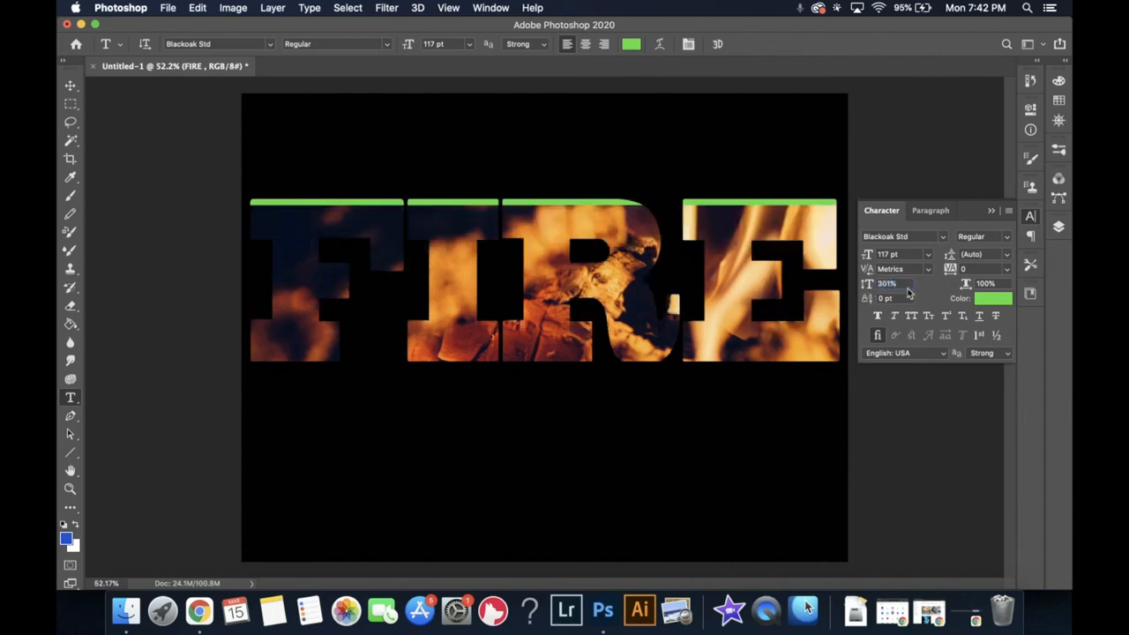
key("Return")
- Move the clipped nature-fireplace-fire-element photo upward until it covers the full height of the FIRE letters
left_click(1059, 227)
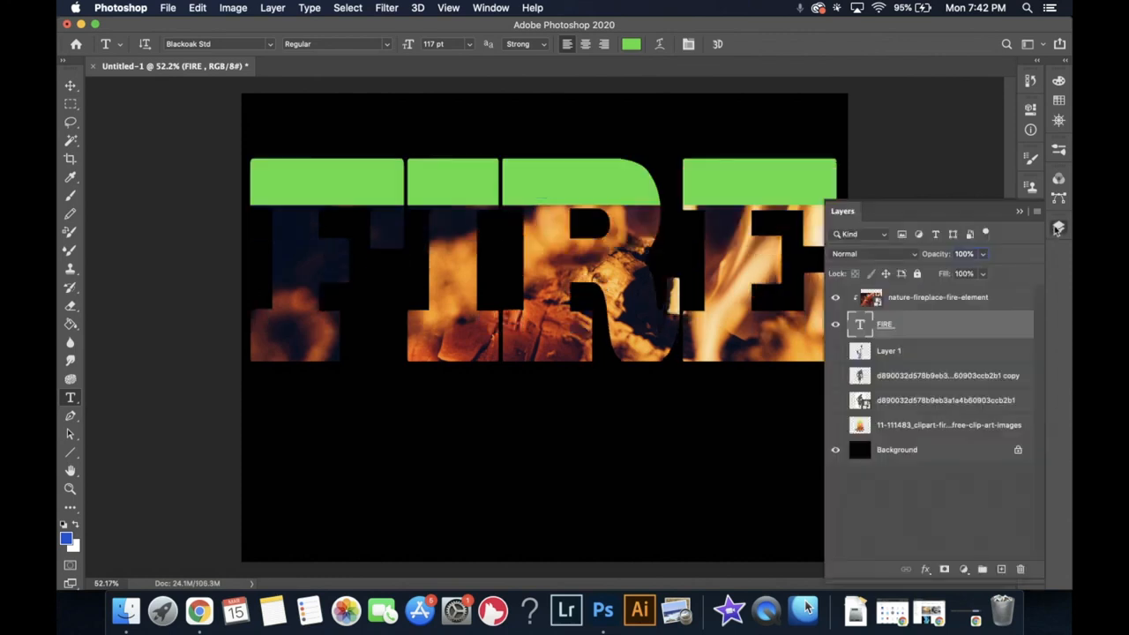
left_click(901, 300)
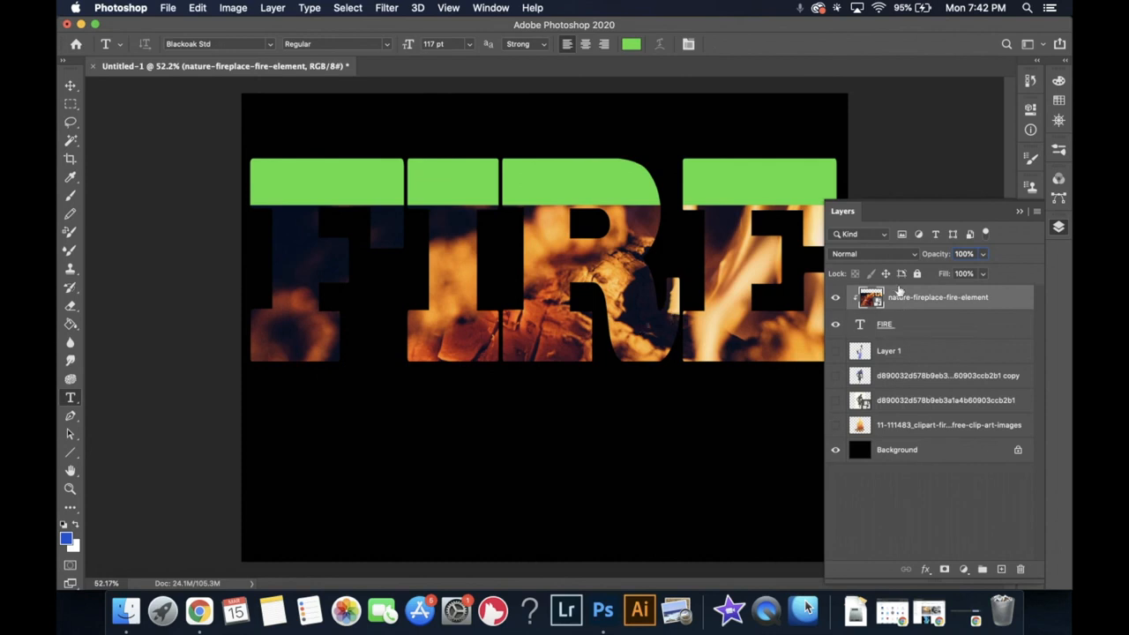
key("v")
left_click_drag(673, 344, 676, 270)
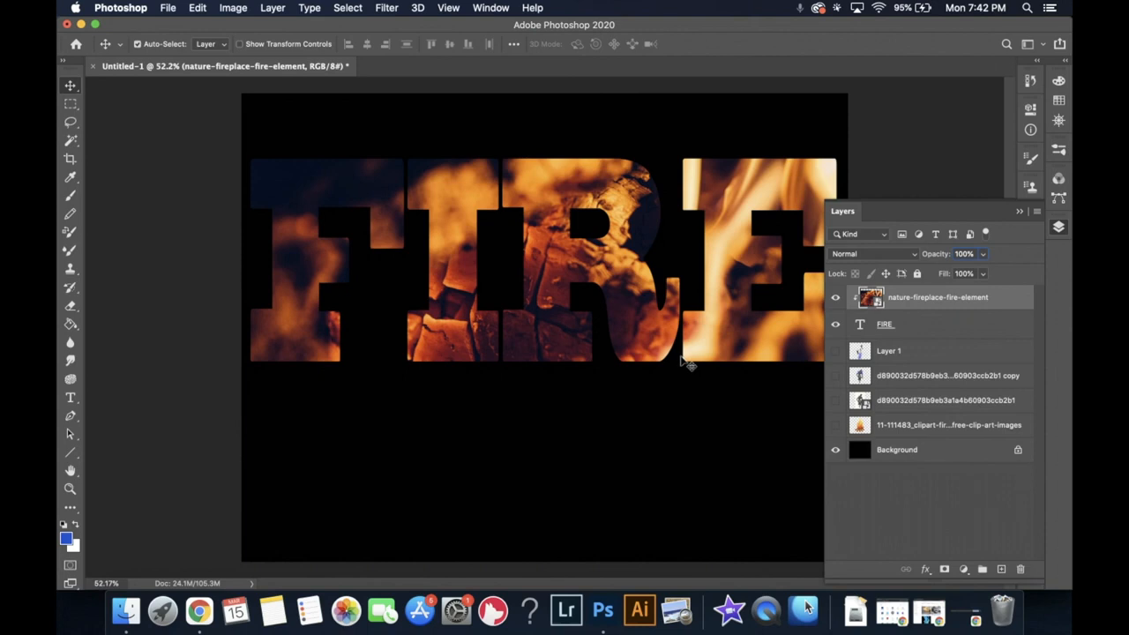
- Group the fire photo and FIRE text layers together and name the group Fire
left_click(918, 326, "shift")
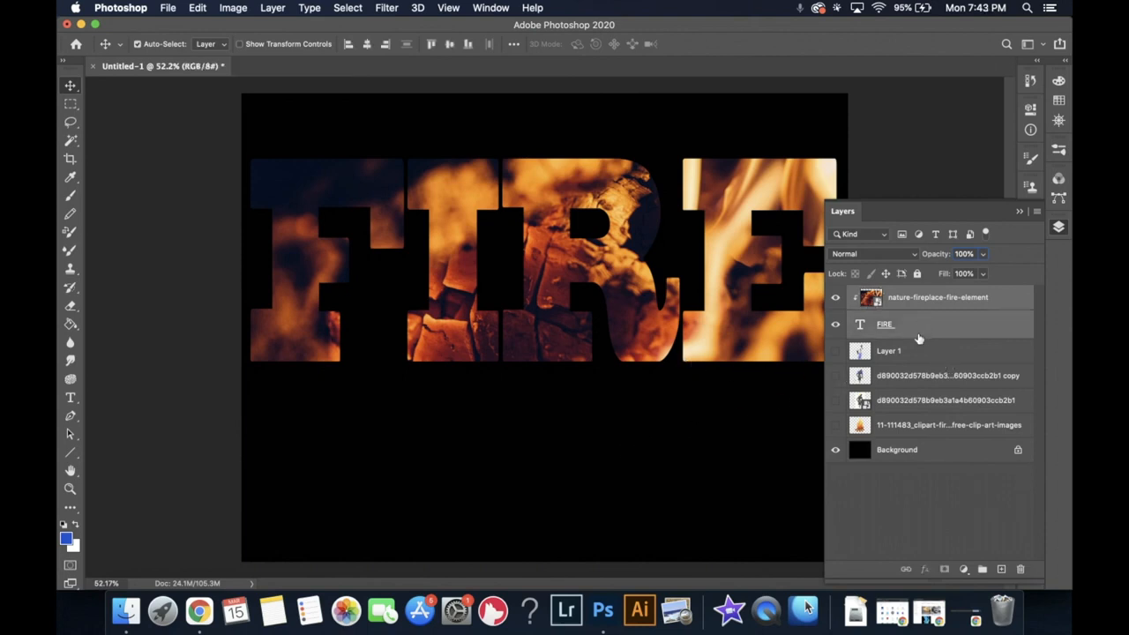
left_click(983, 571)
double_click(887, 293)
type("F")
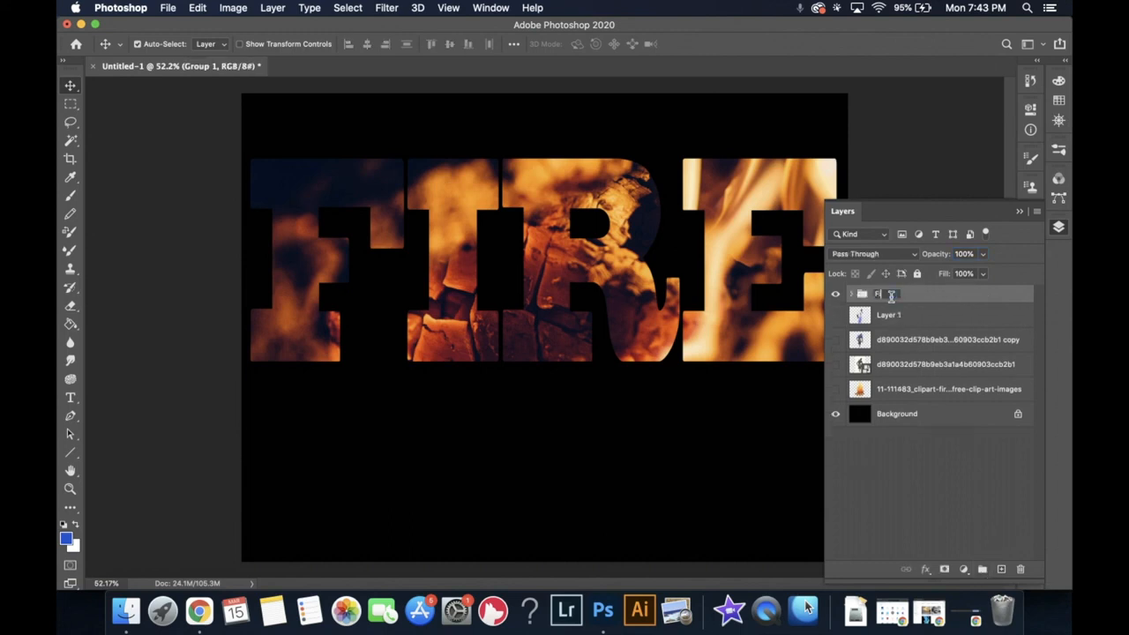
type("ire")
key("Return")
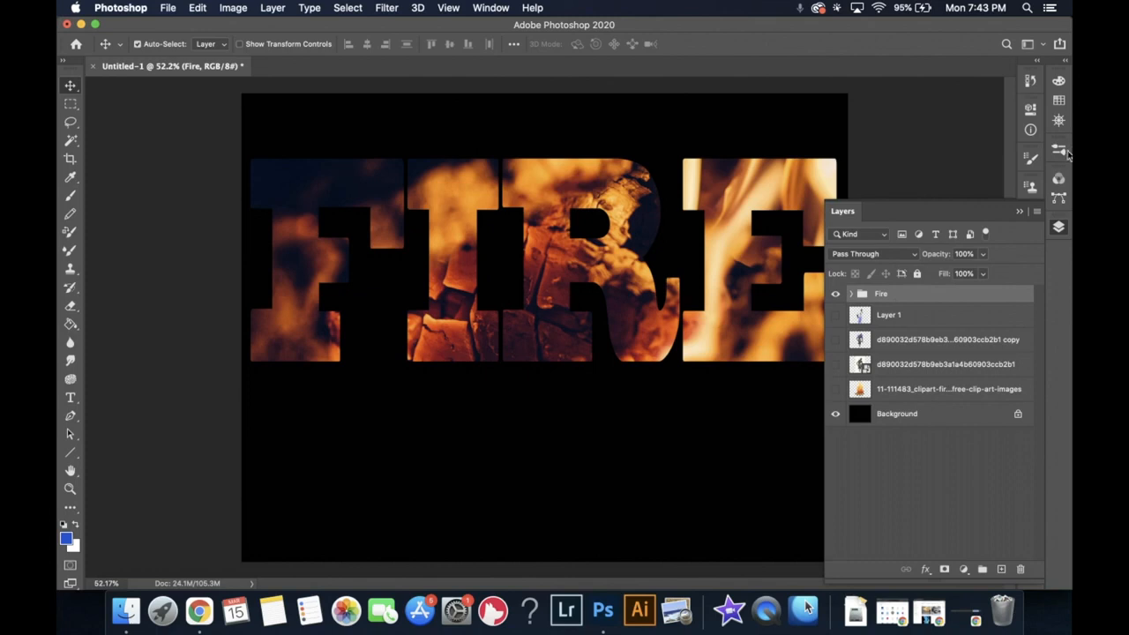
- Hide the layer list and bring back the character formatting settings beside the finished FIRE artwork
left_click(1056, 229)
left_click(1055, 229)
left_click(1056, 230)
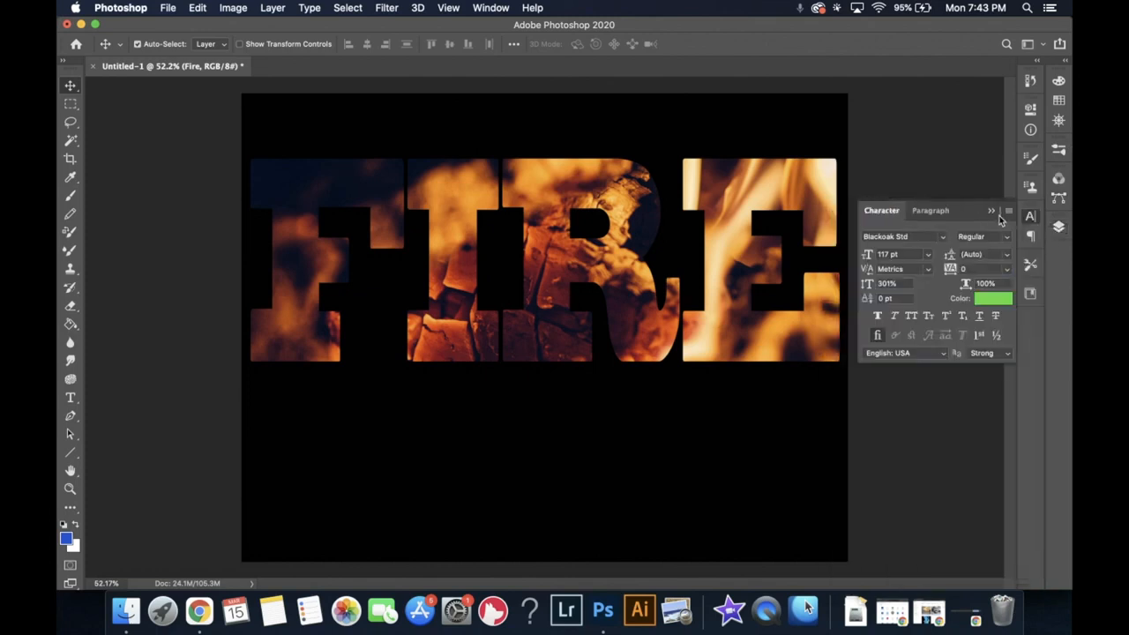